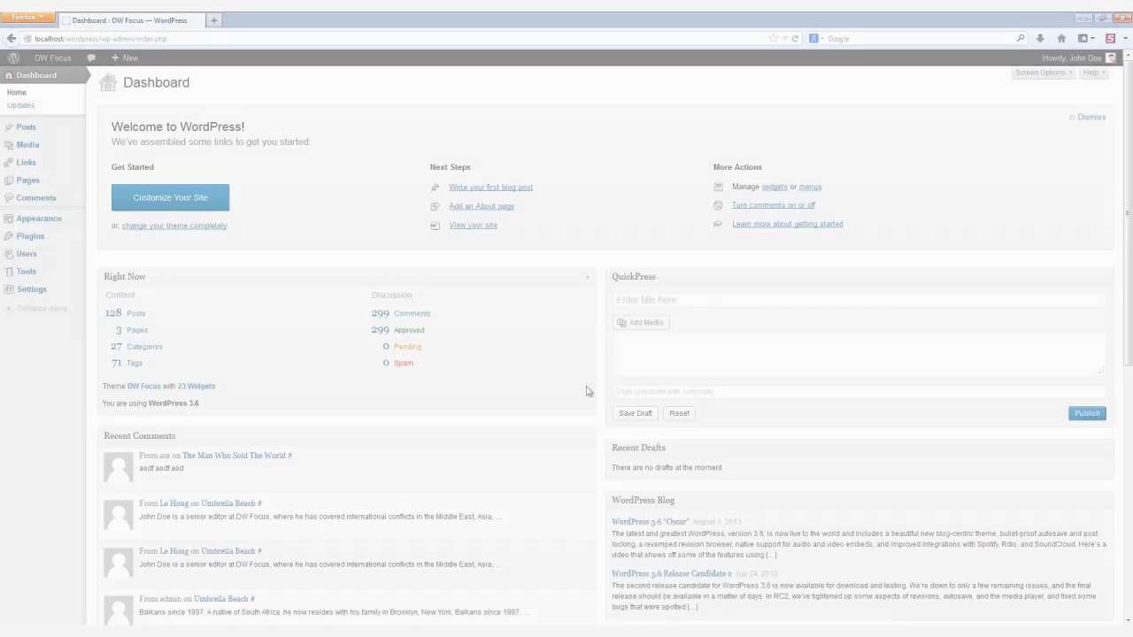
Open the Customize screen from the Appearance menu in the admin sidebar
mouse_move(74, 219)
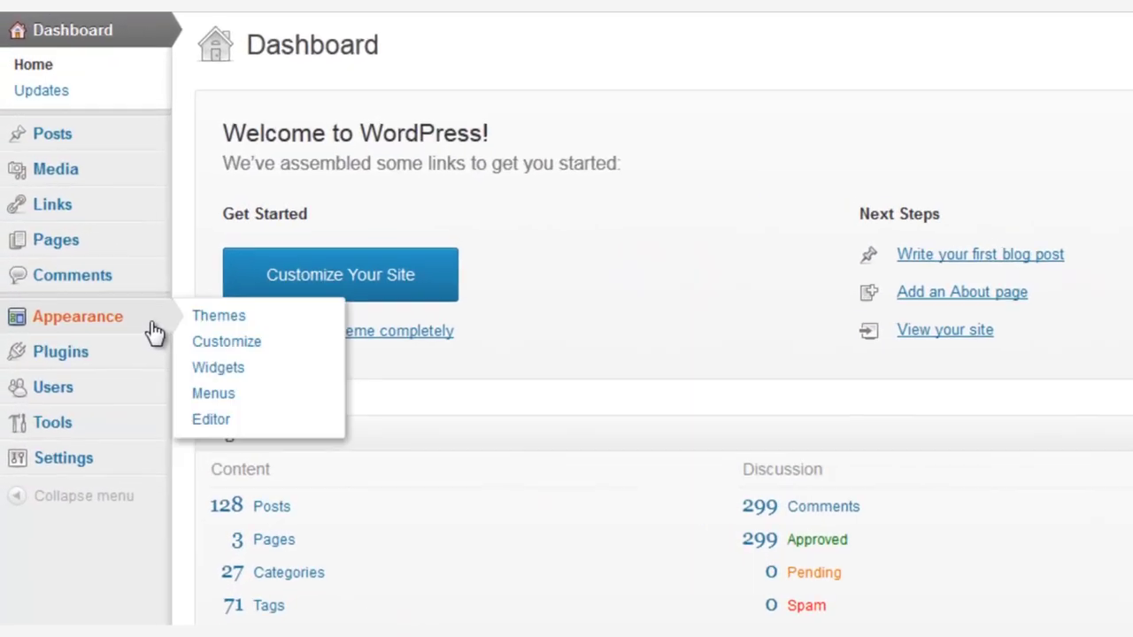
click(285, 346)
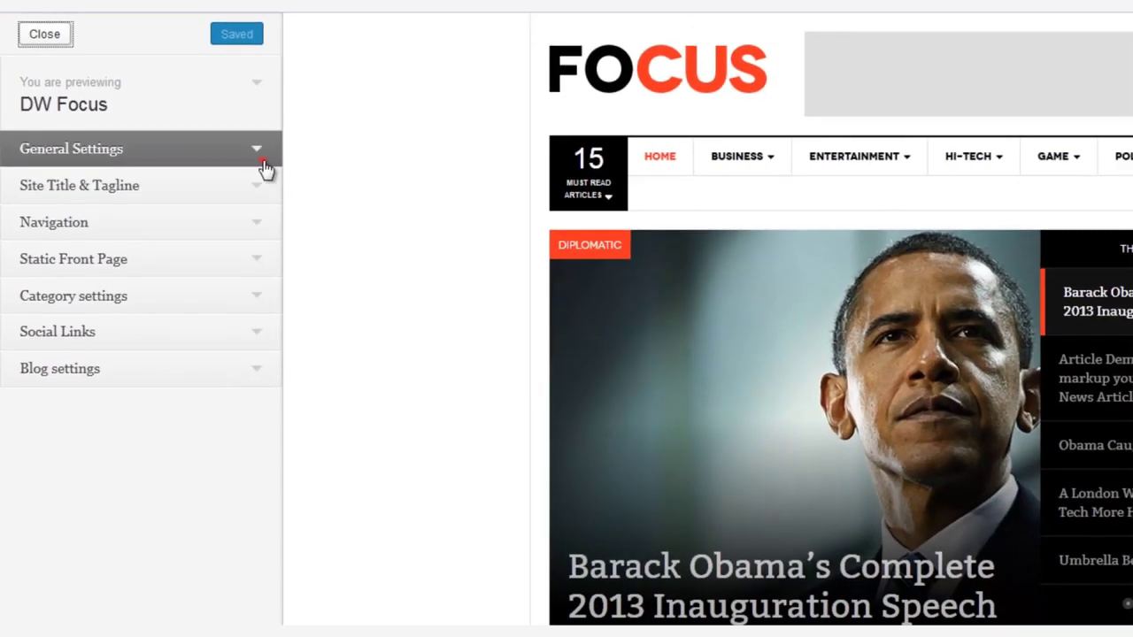
Under General Settings, try the Left Sidebar layout, then settle on Right Sidebar
click(321, 160)
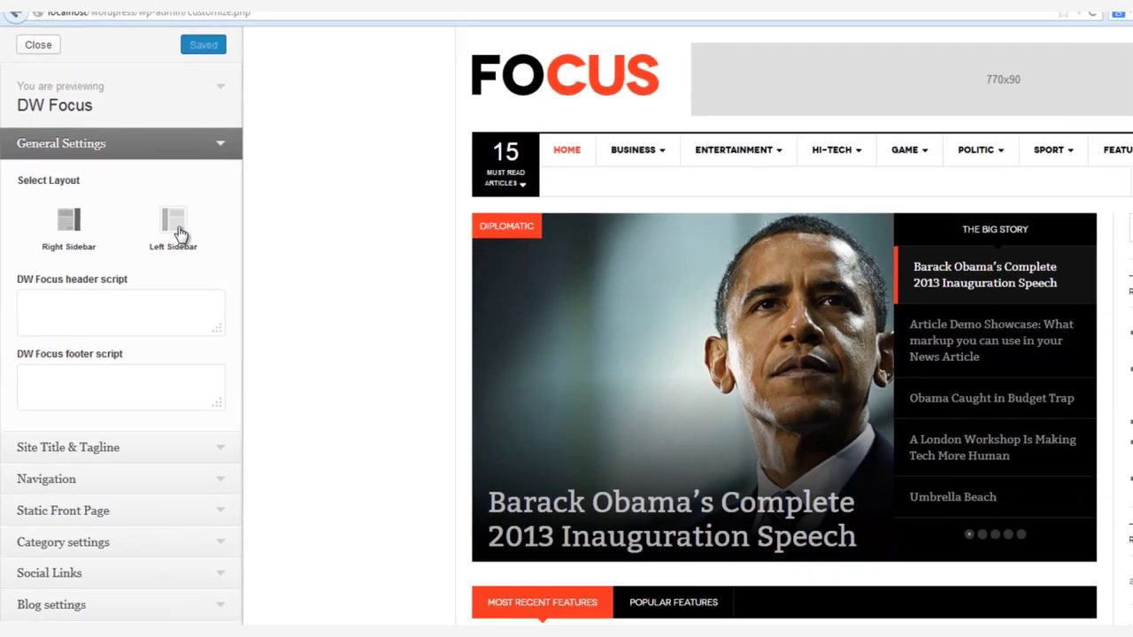
click(202, 238)
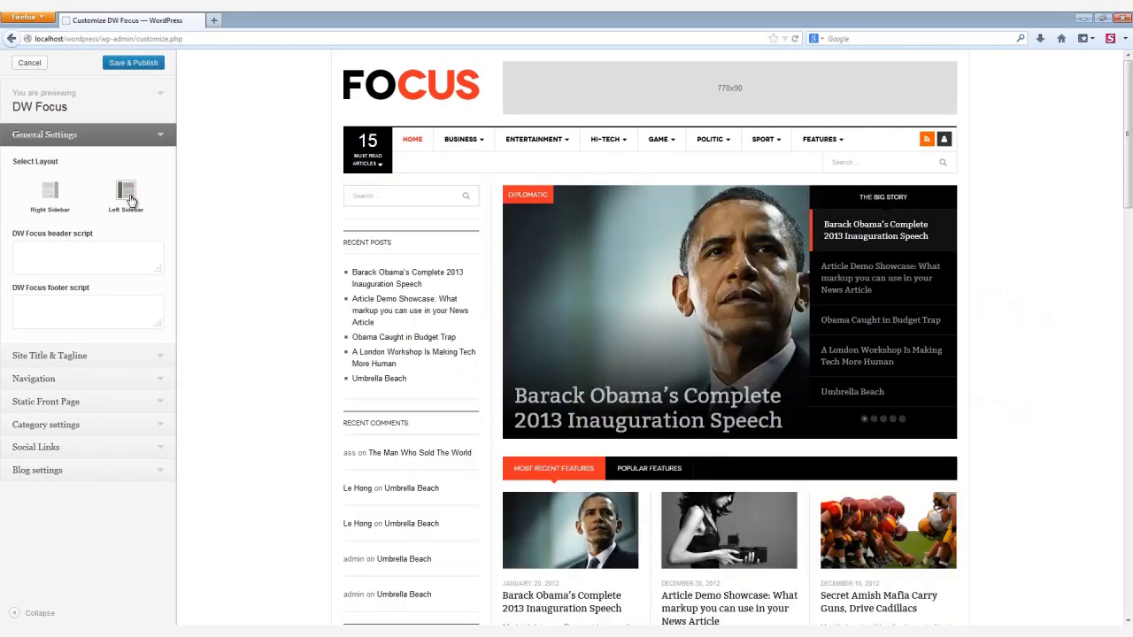
click(42, 193)
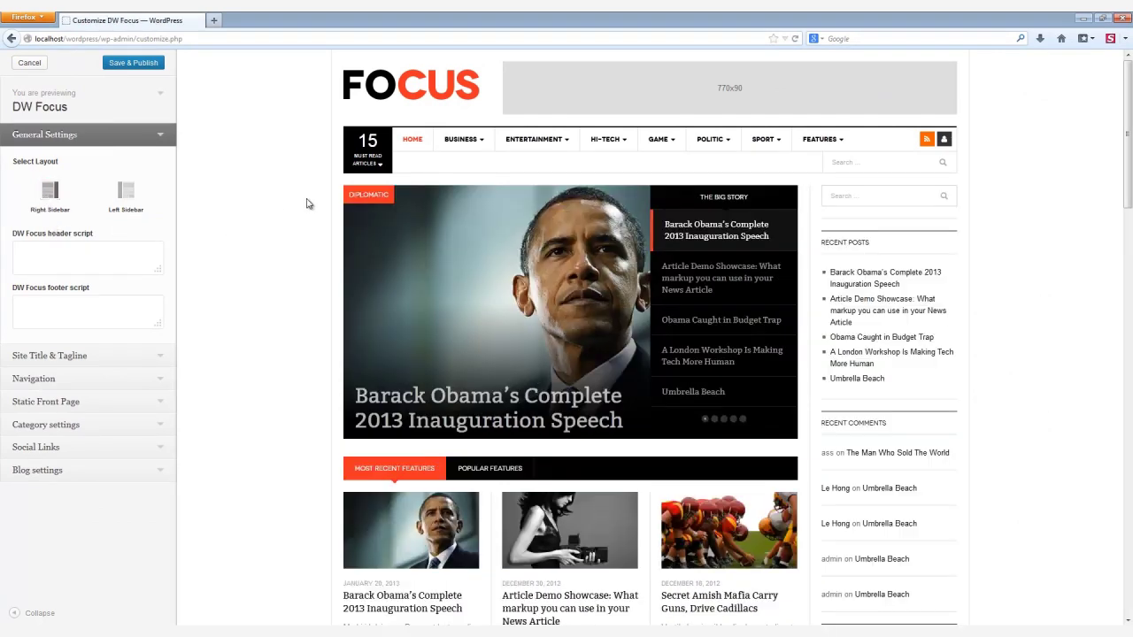
Paste the Notepad CSS snippet into the header script and publish, turning the must-read box red
key(alt+Tab)
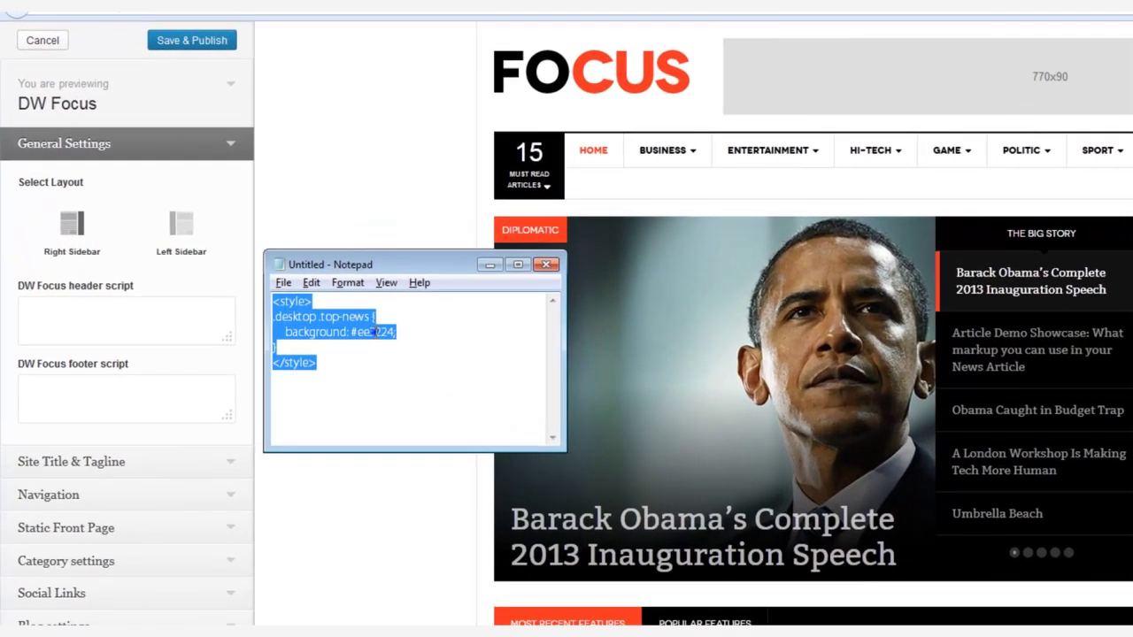
right_click(260, 266)
click(462, 422)
click(177, 335)
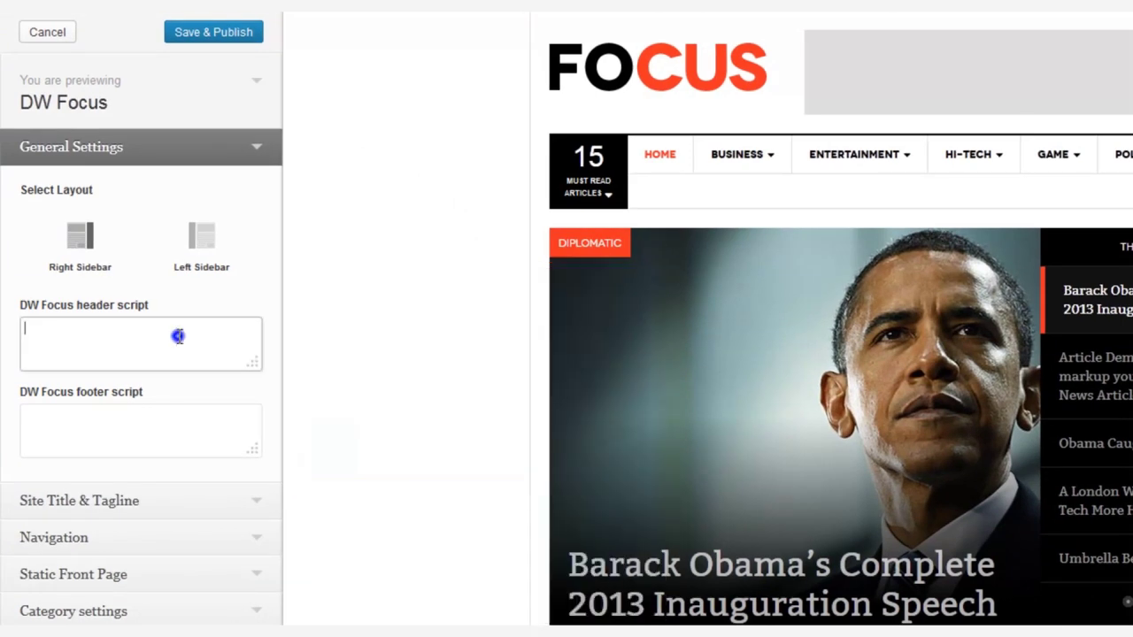
right_click(177, 335)
click(226, 420)
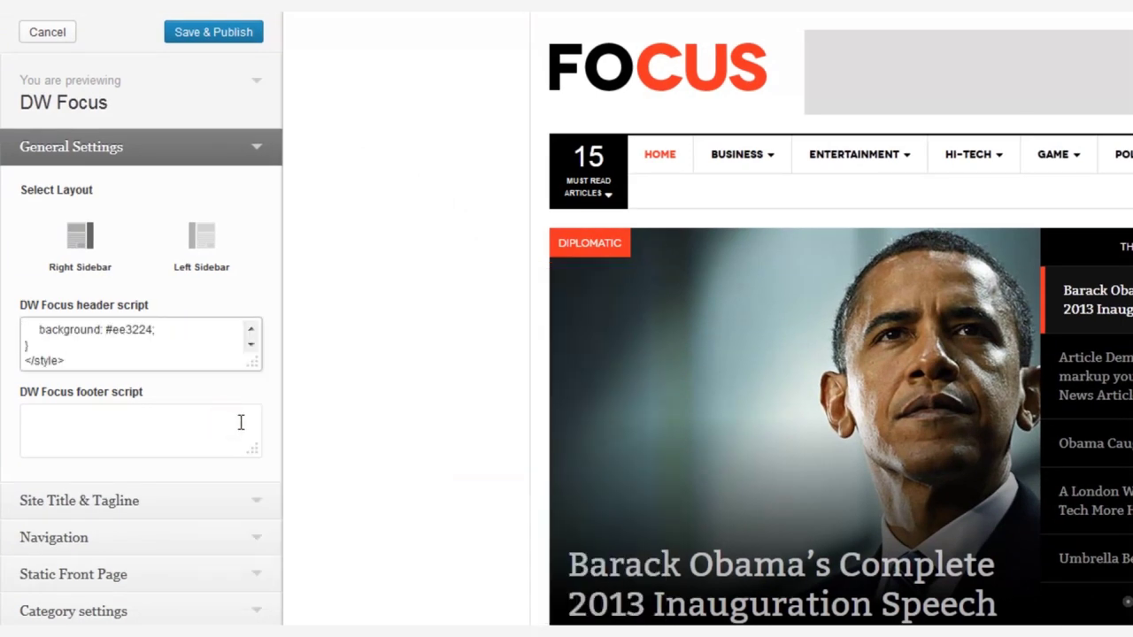
click(240, 36)
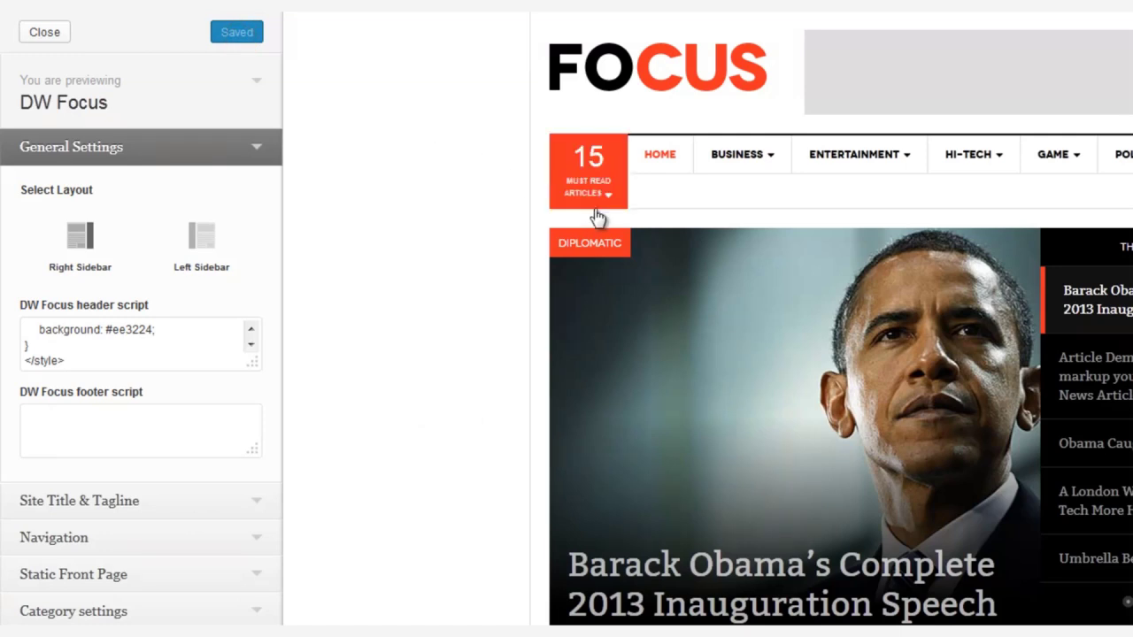
Clear the header script and publish again
drag(74, 367, 37, 304)
key(BackSpace)
click(235, 36)
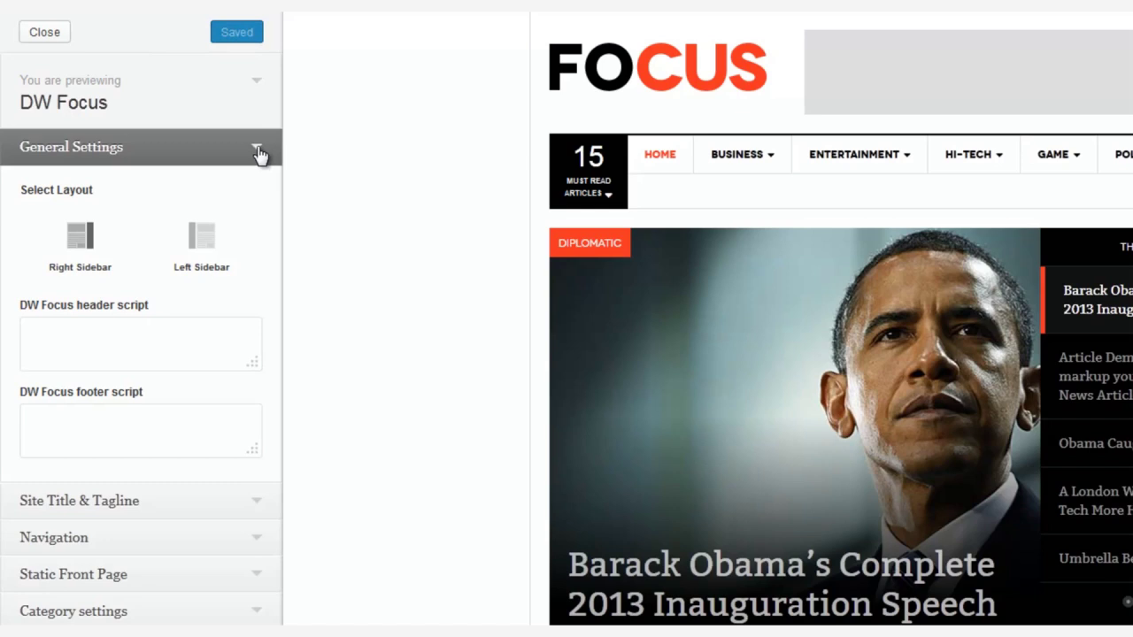
Change the site title to 'Your Site Title' and publish
click(257, 154)
click(256, 188)
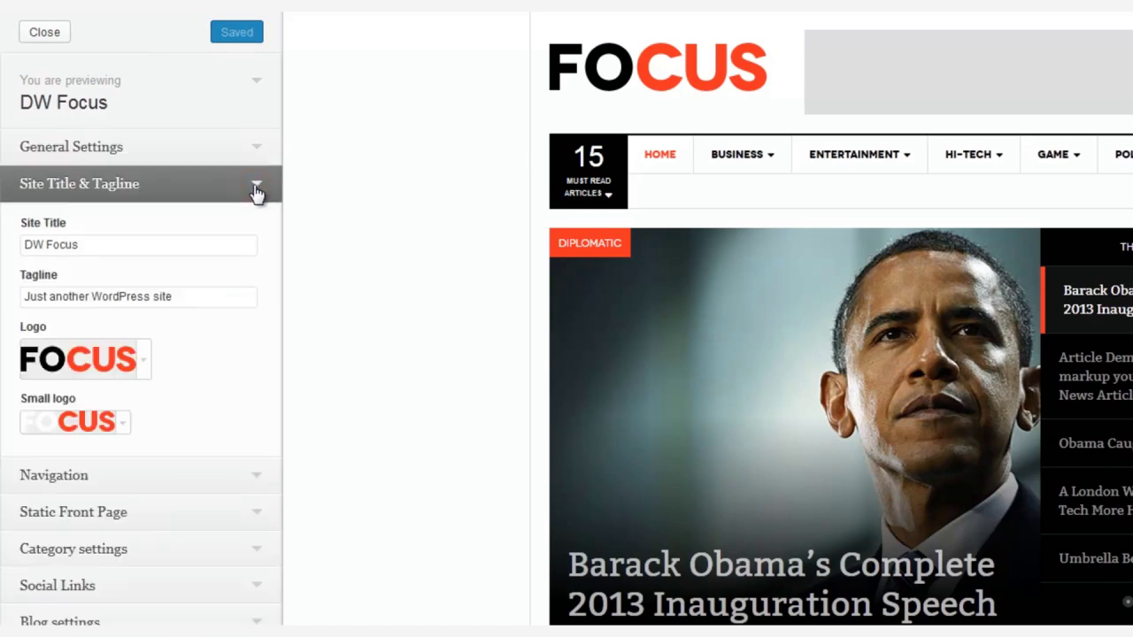
triple_click(106, 240)
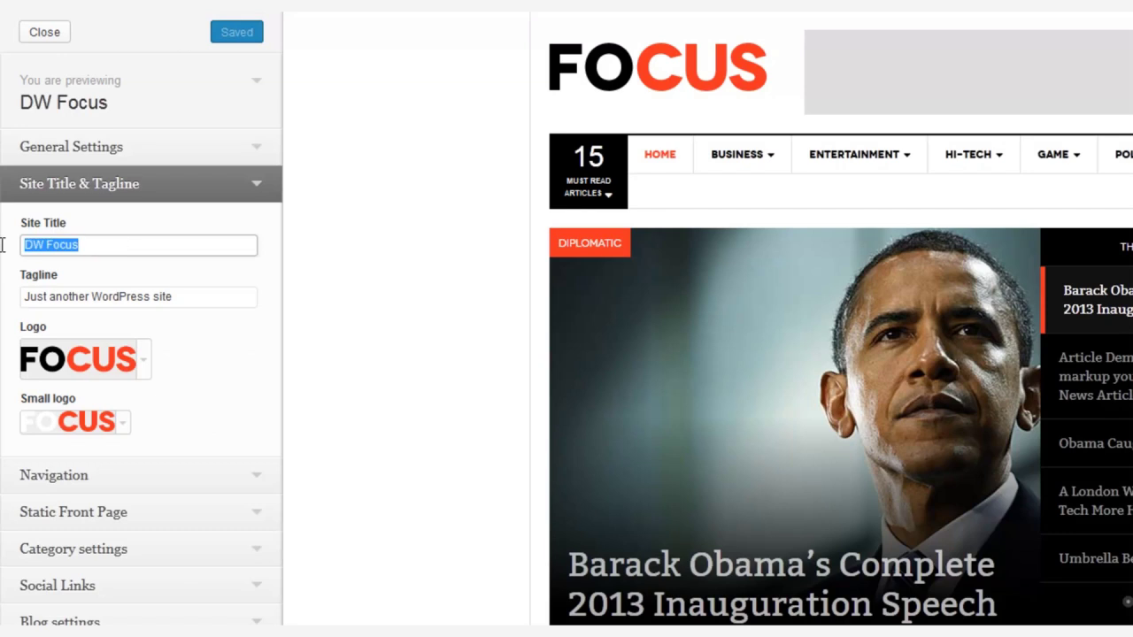
text(Your Site Title)
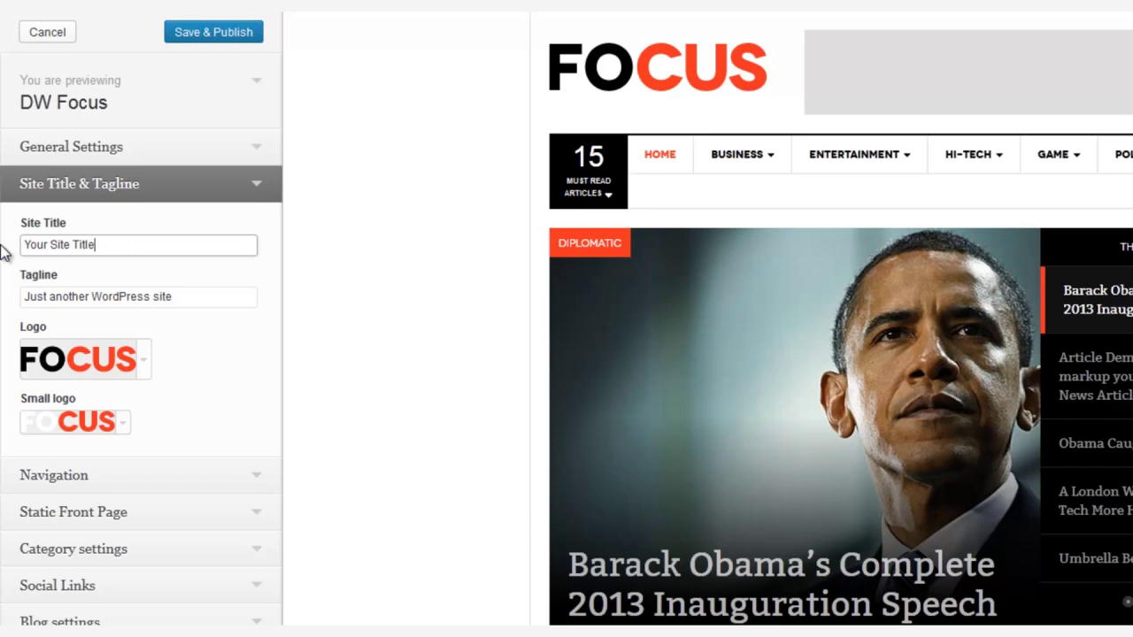
click(203, 36)
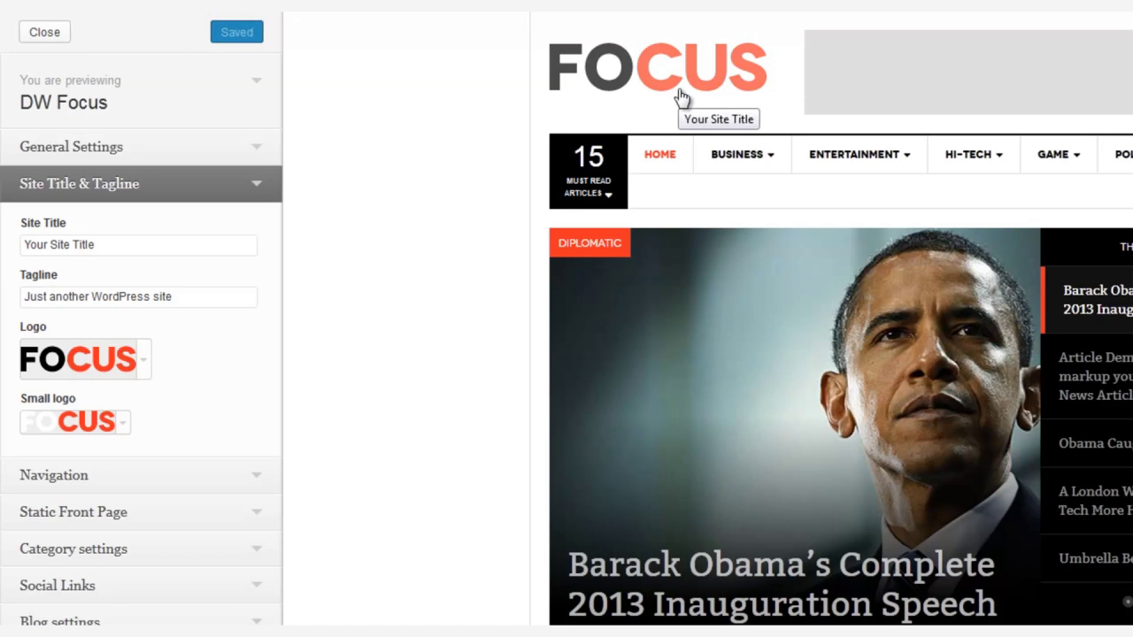
Change the tagline to 'Your Tagline' and publish
triple_click(198, 299)
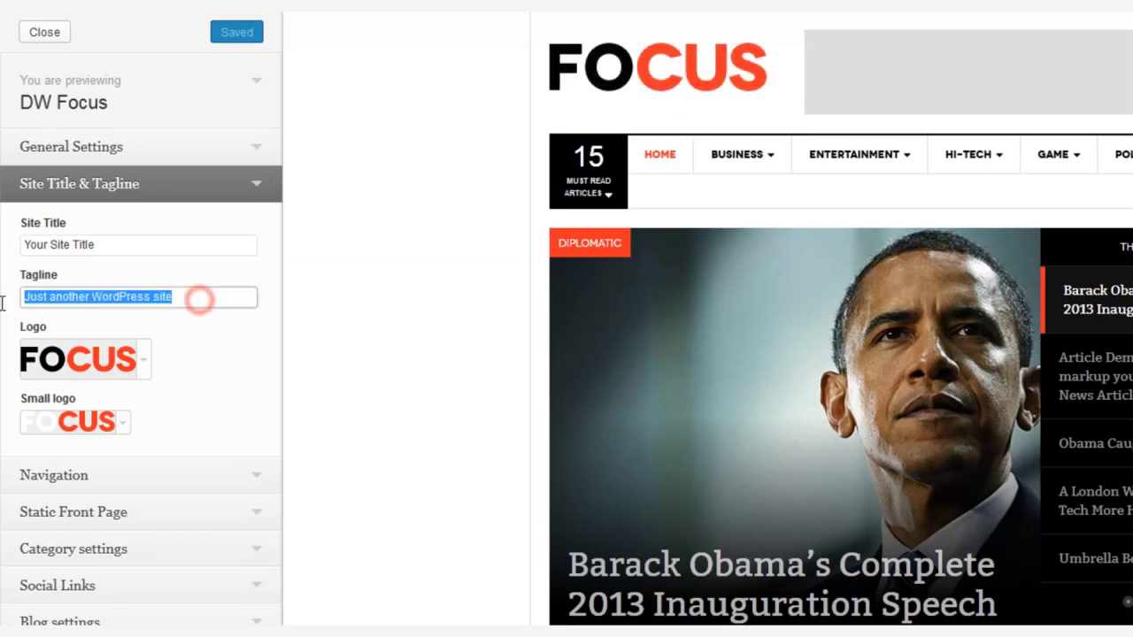
text(Your Tagline)
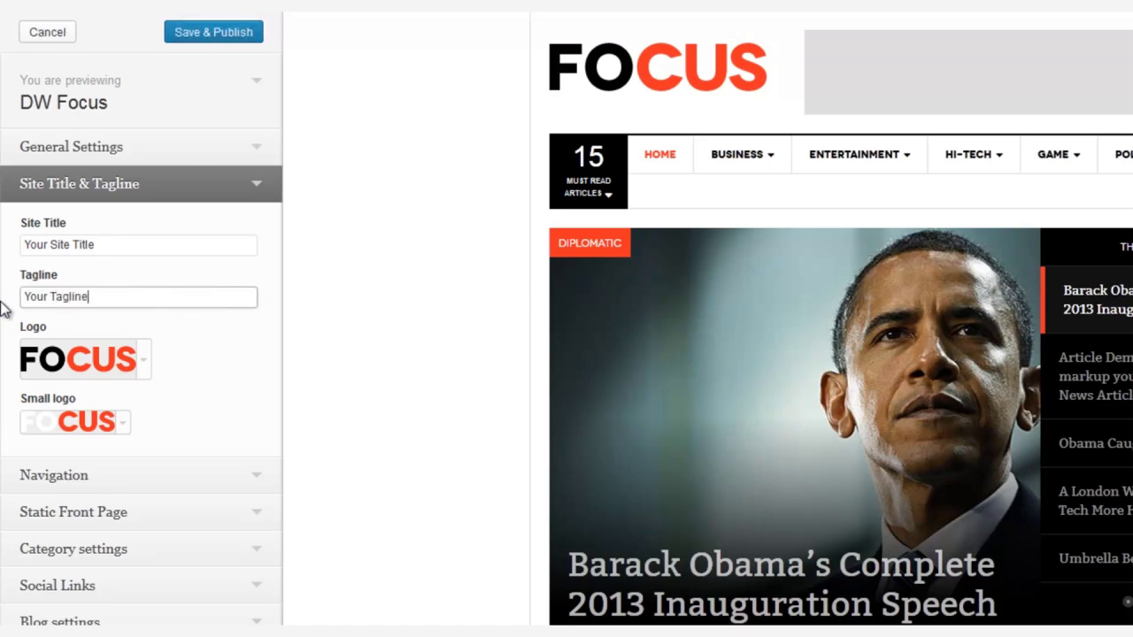
click(215, 35)
Check the live site in a new tab via the logo link, then close it
right_click(611, 137)
click(632, 148)
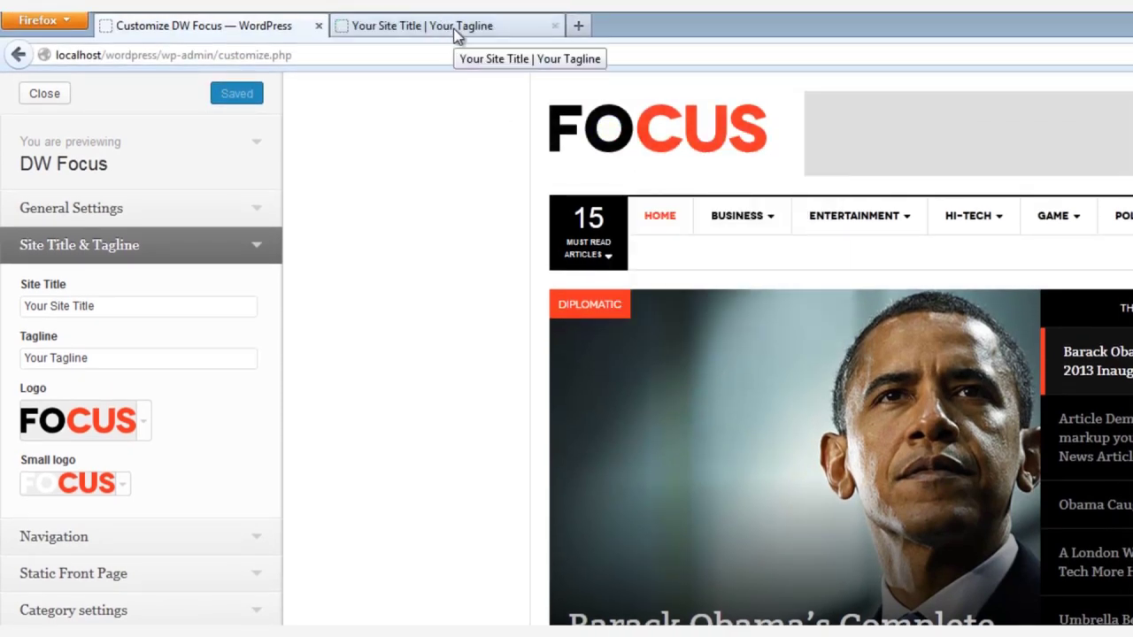
click(554, 25)
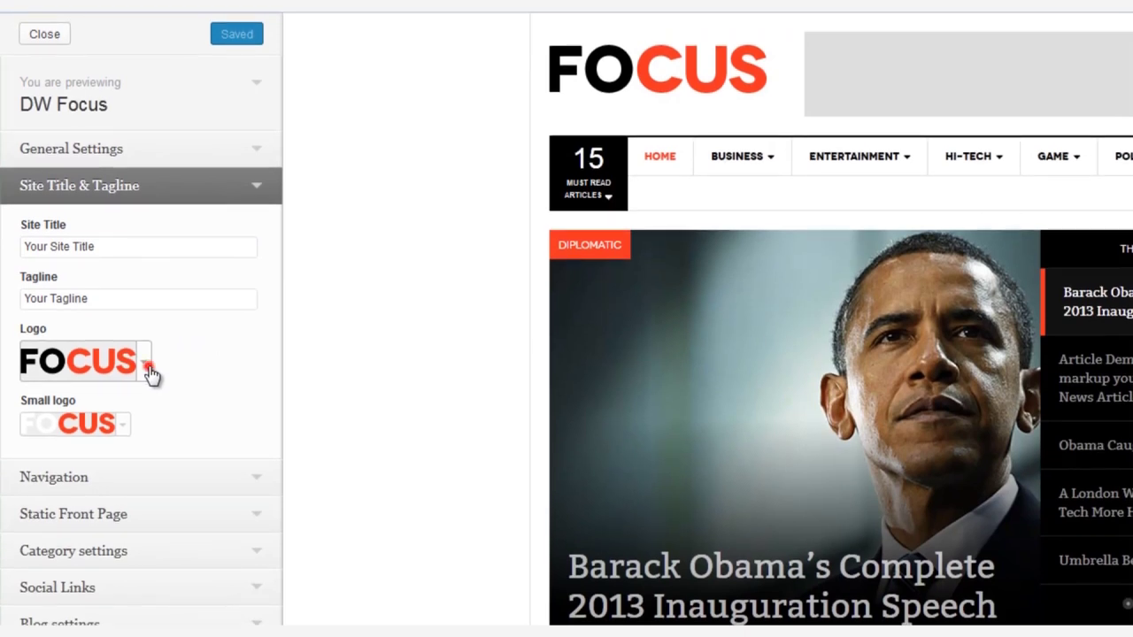
Replace the main site logo with logo.png
click(152, 372)
click(196, 453)
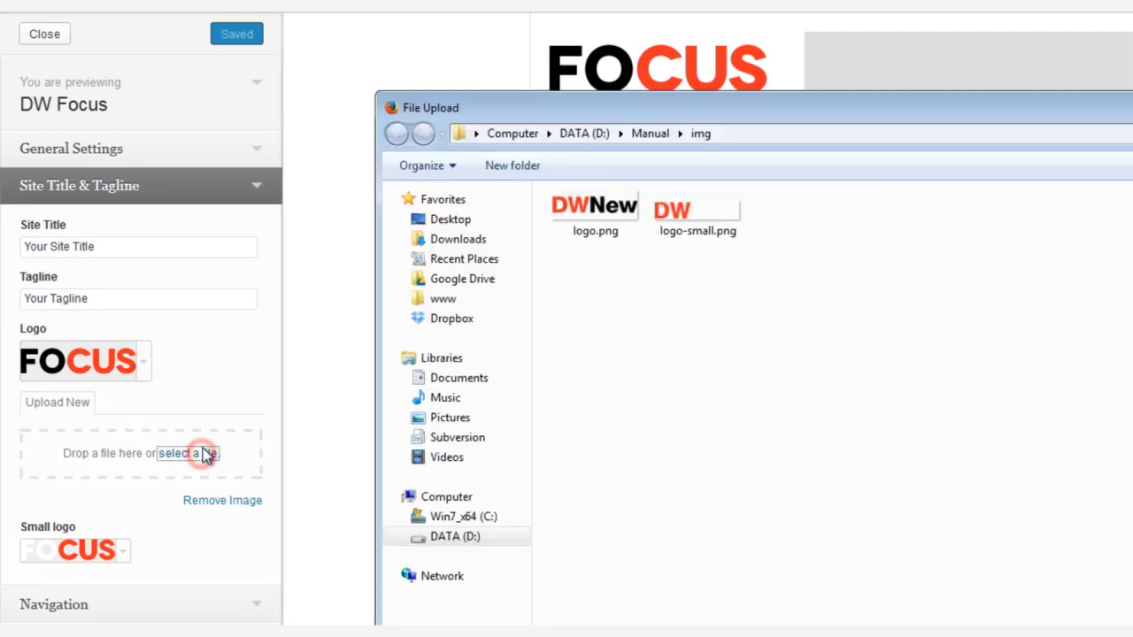
double_click(619, 216)
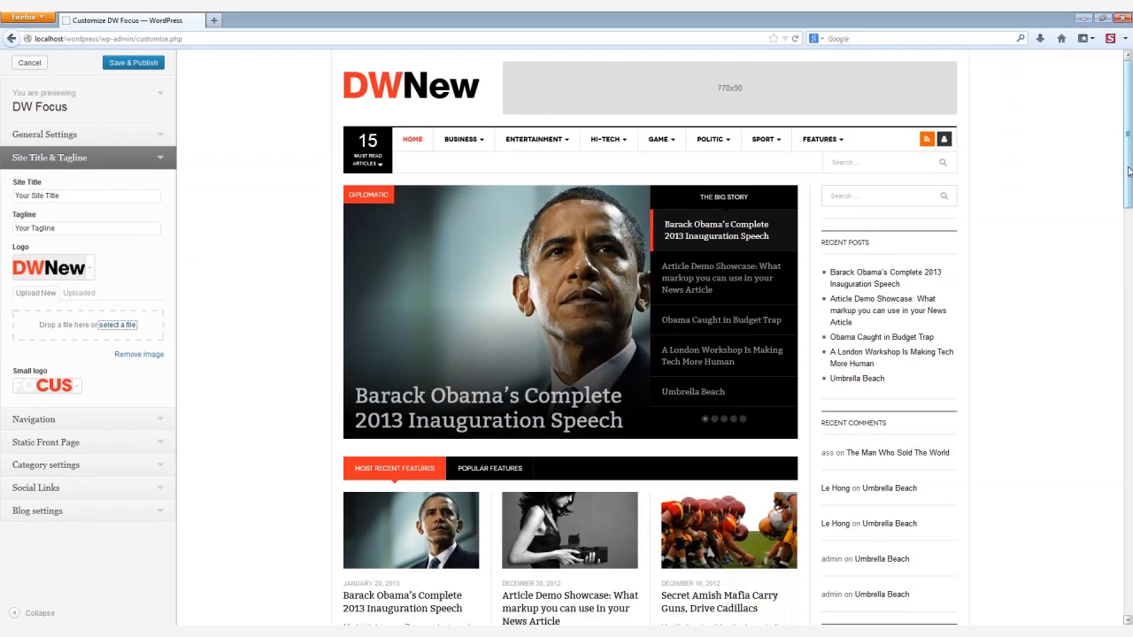
Set logo-small.png as the small logo
scroll(1130, 170, down, 15)
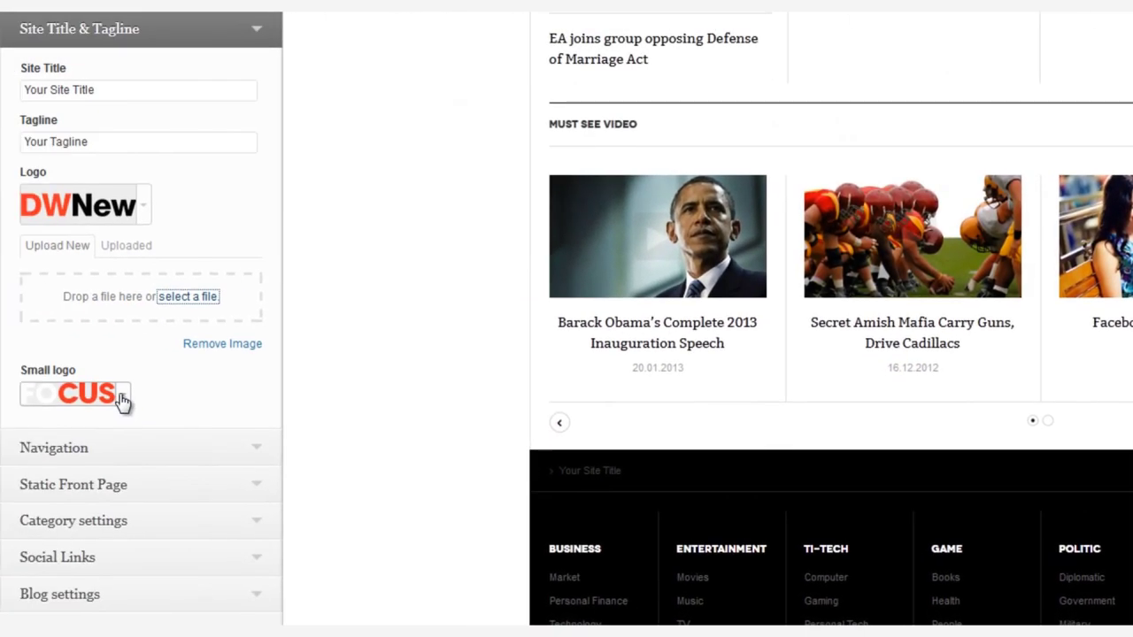
click(122, 401)
click(167, 478)
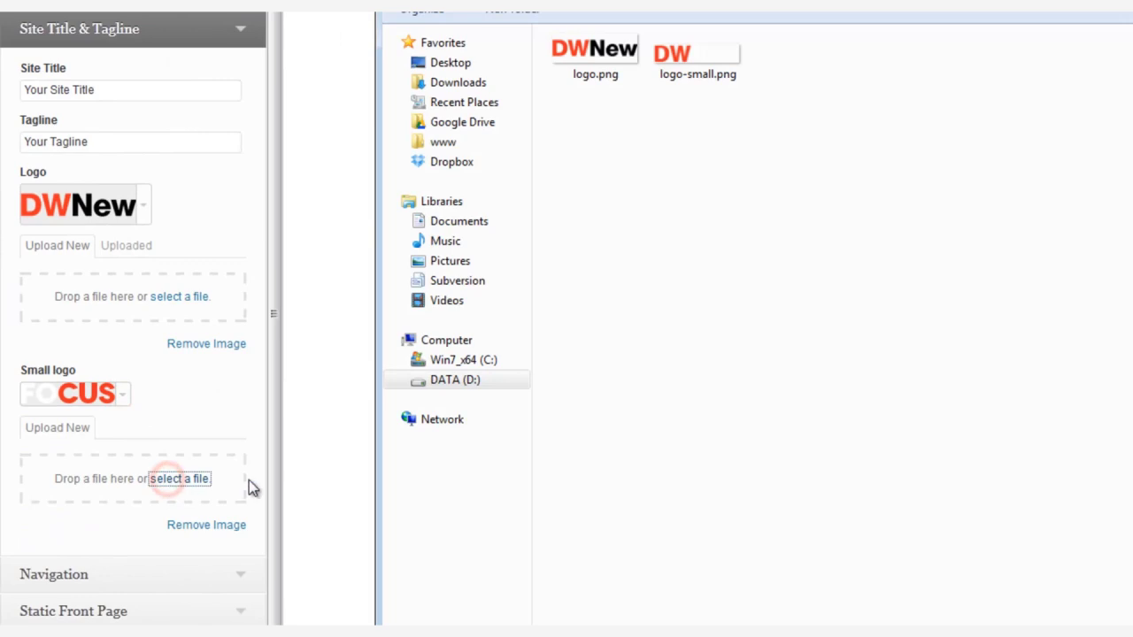
double_click(681, 64)
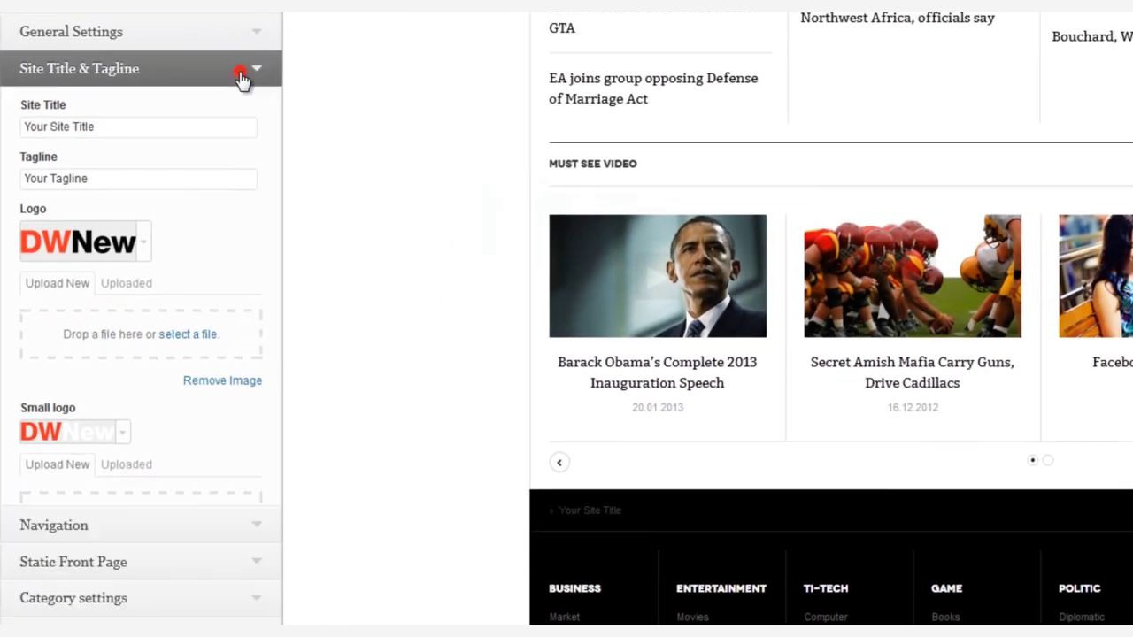
In Navigation, try Politic and Game as the primary menu, then restore Primary Menu
click(241, 78)
click(255, 107)
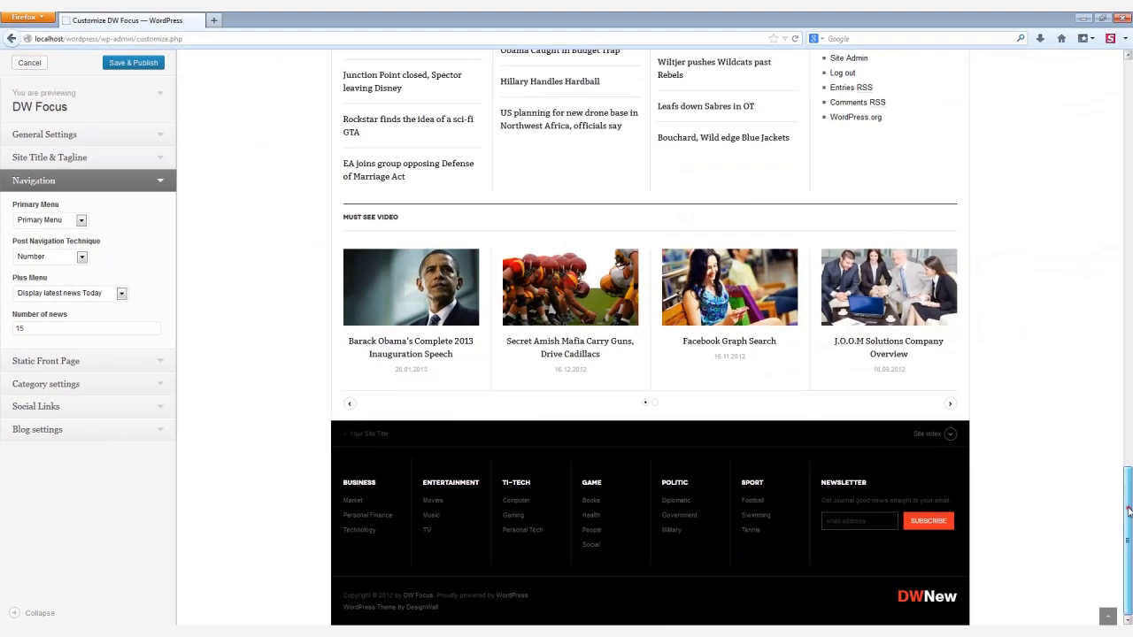
scroll(1103, 130, up, 10)
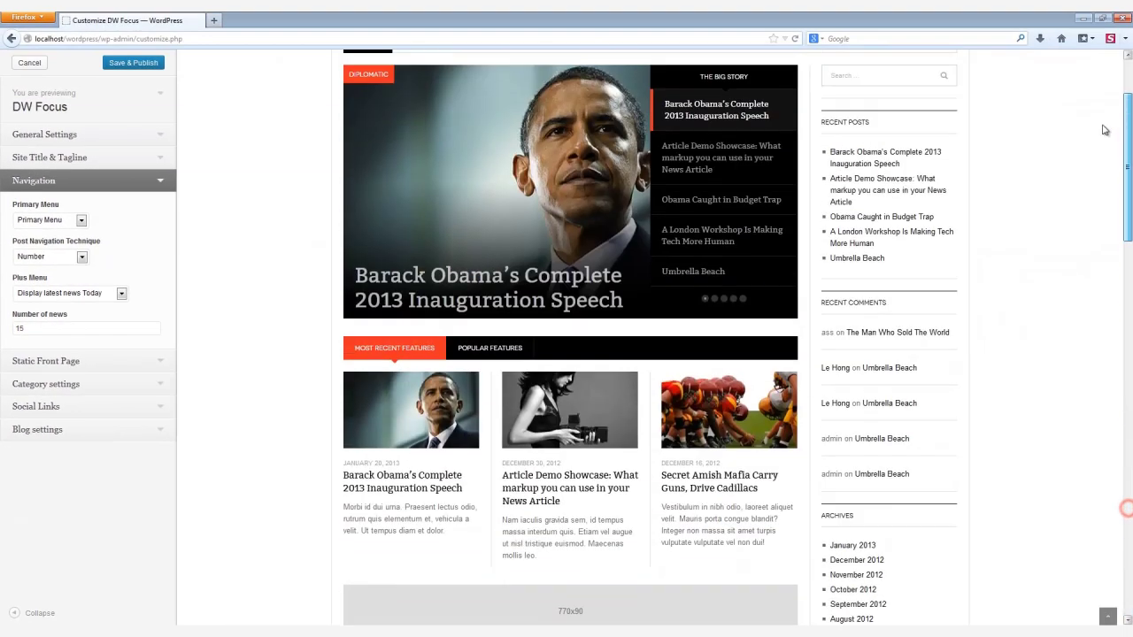
scroll(1103, 130, up, 3)
mouse_move(471, 144)
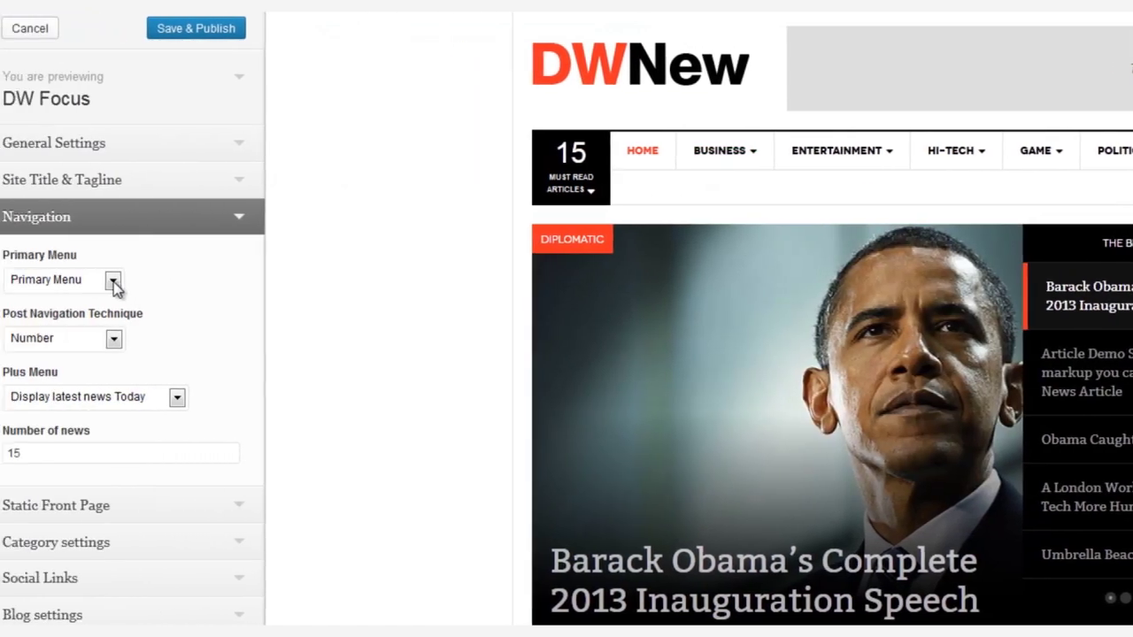
click(128, 282)
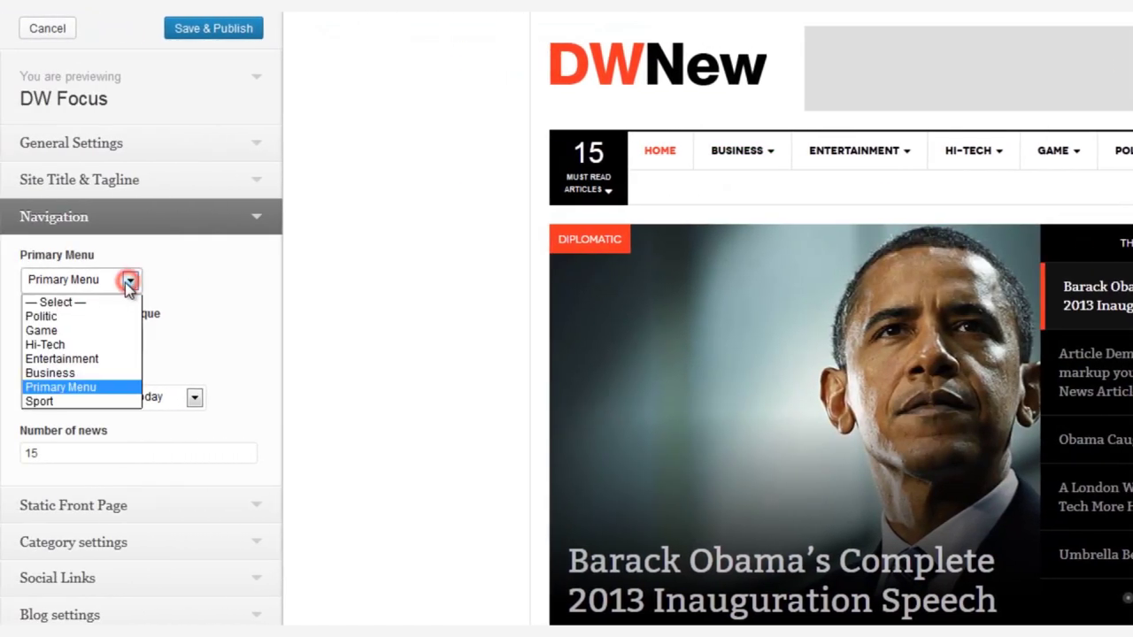
click(69, 323)
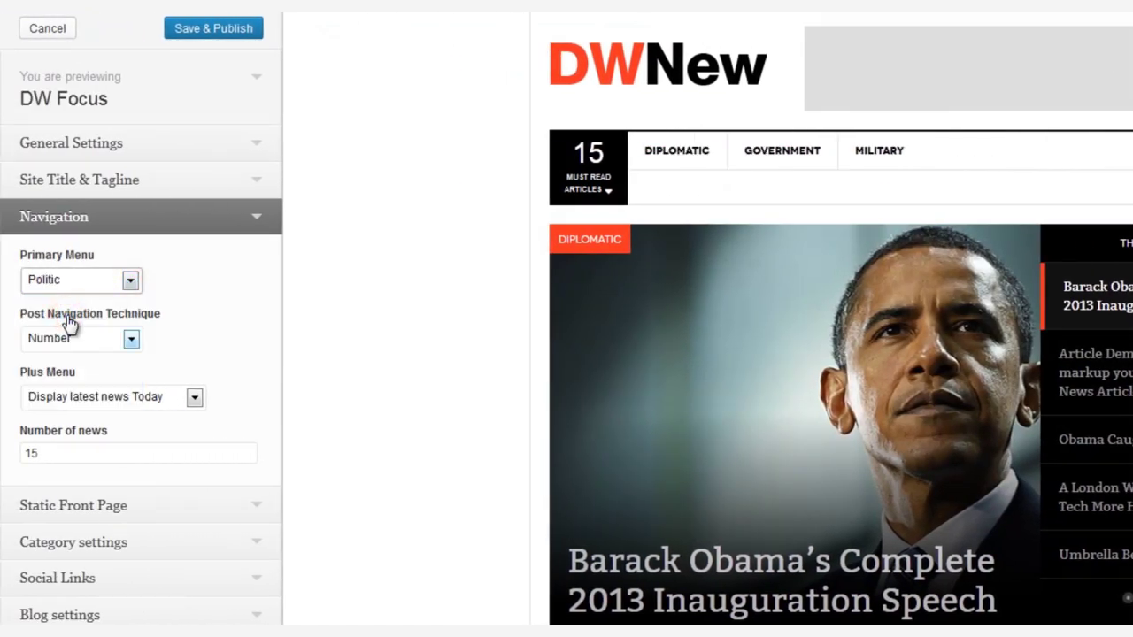
click(128, 281)
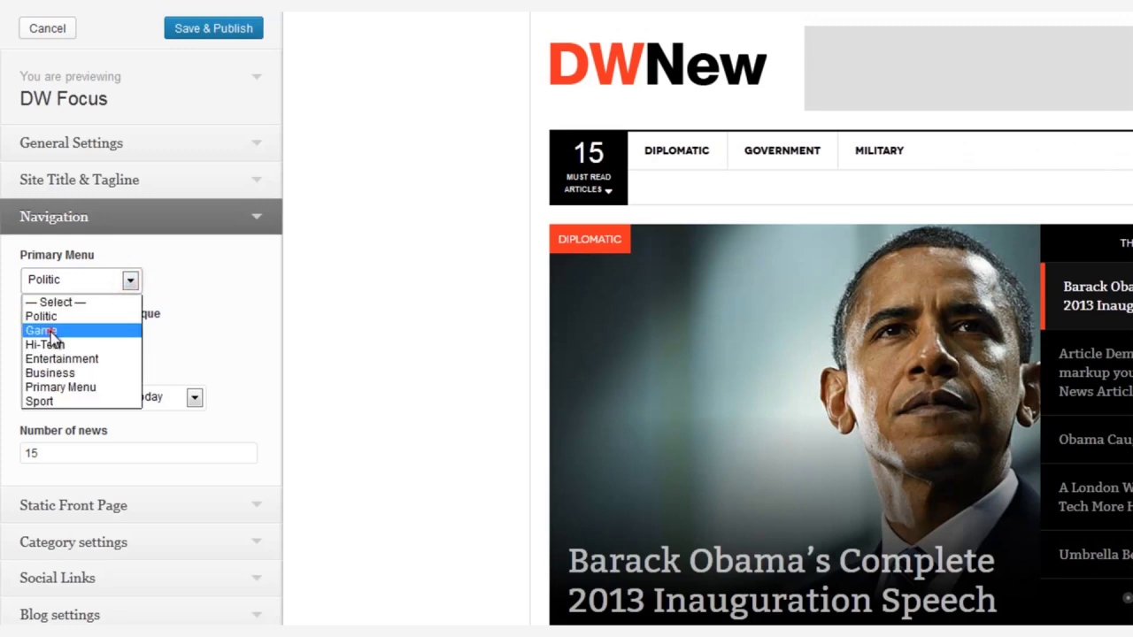
click(50, 329)
click(133, 282)
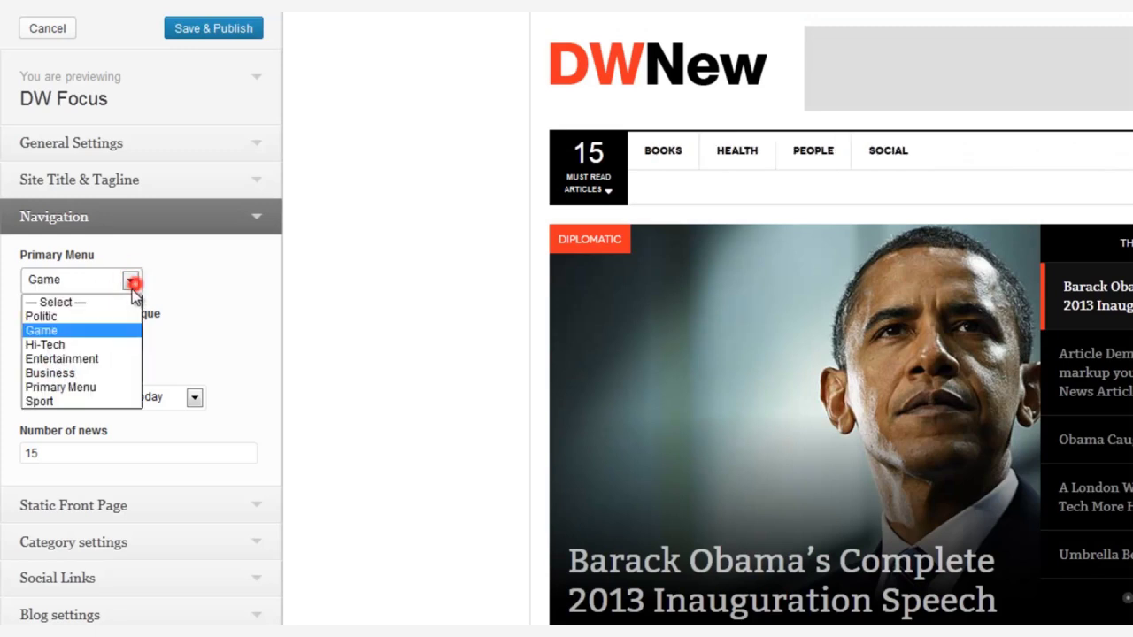
click(101, 387)
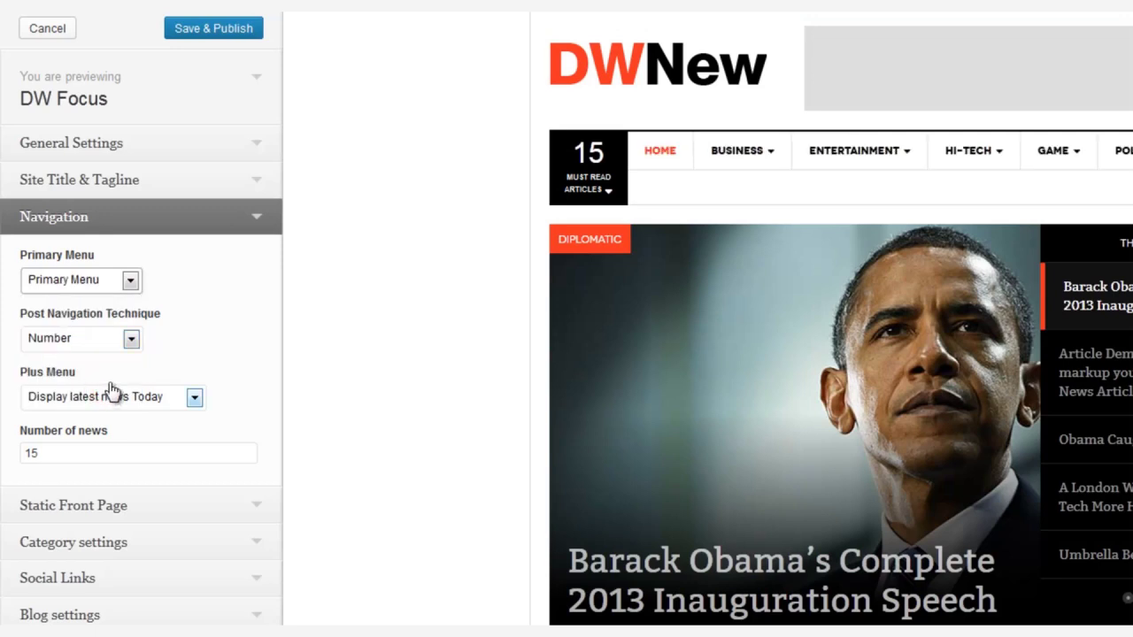
Keep Number post navigation and preview the Entertainment category page
click(131, 339)
click(133, 344)
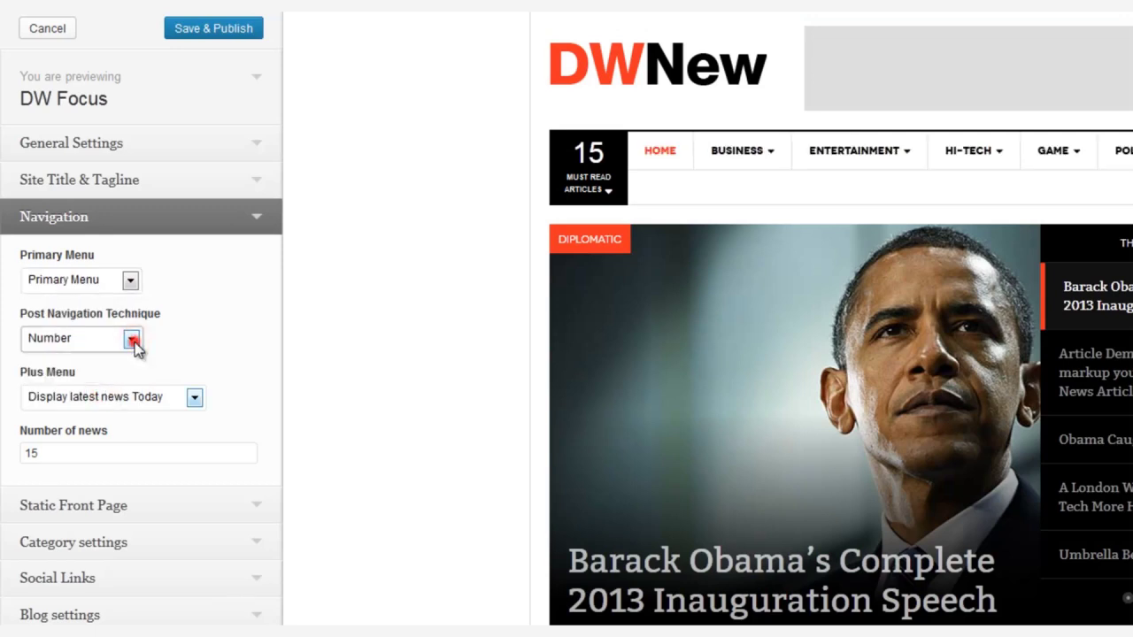
mouse_move(799, 157)
click(852, 149)
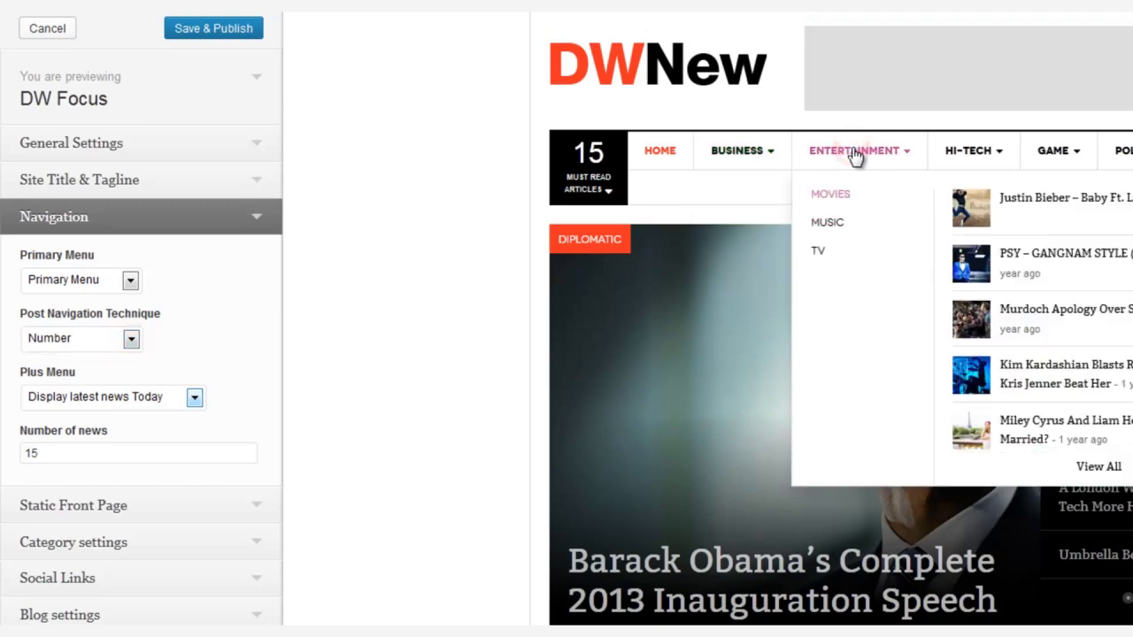
scroll(447, 491, down, 1)
scroll(447, 492, down, 12)
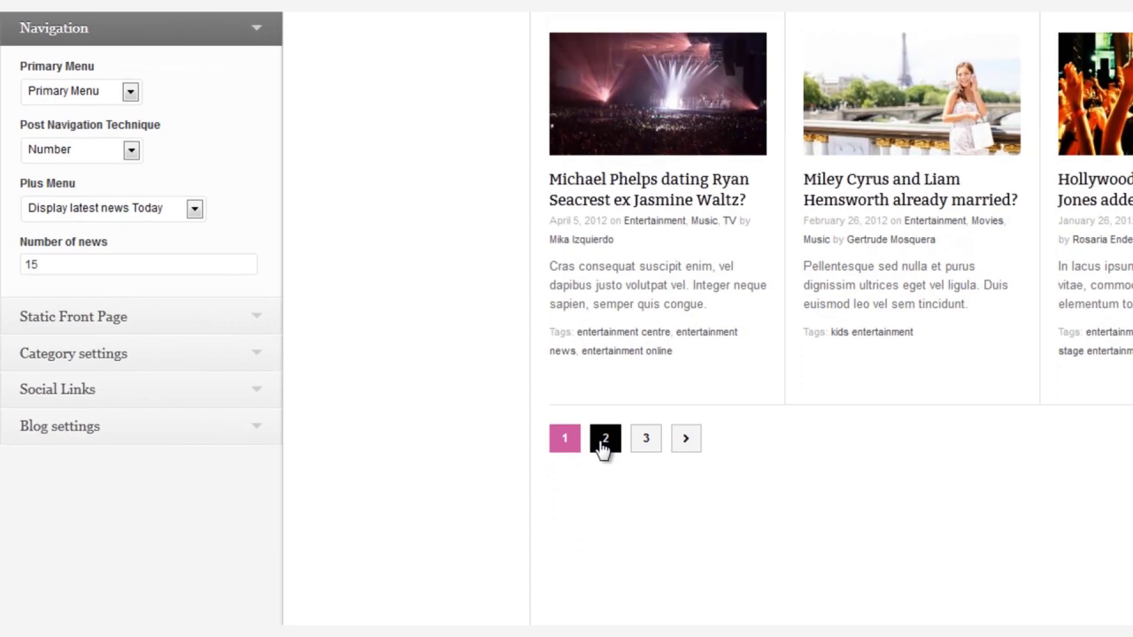
Try Load more button post navigation, then switch back to Number pages
click(131, 149)
click(109, 182)
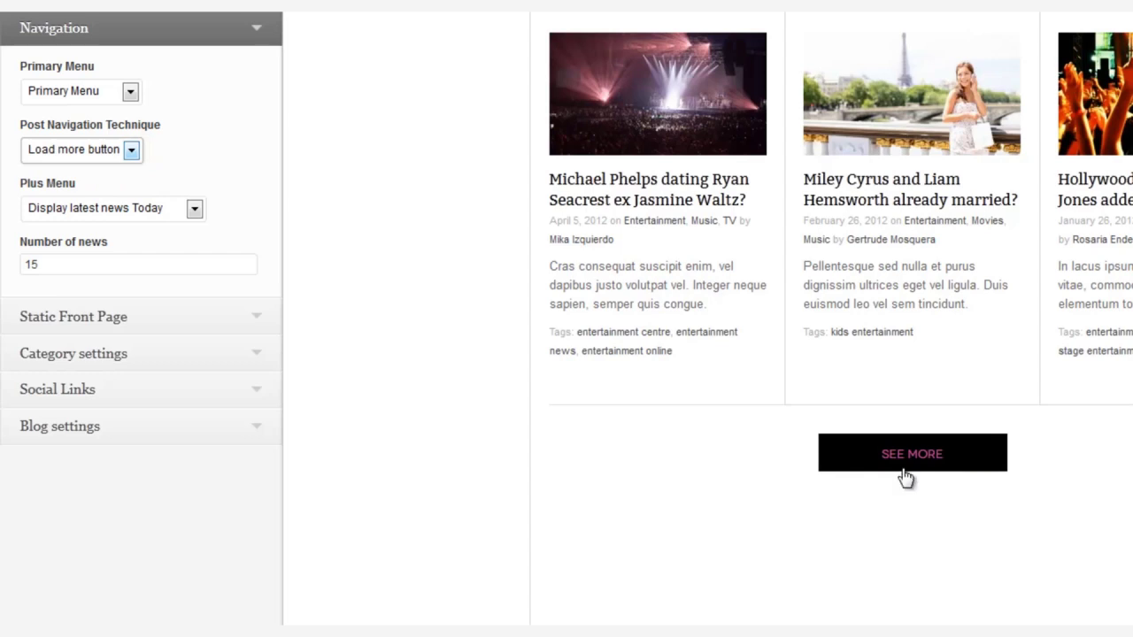
click(118, 154)
click(83, 171)
scroll(403, 288, up, 10)
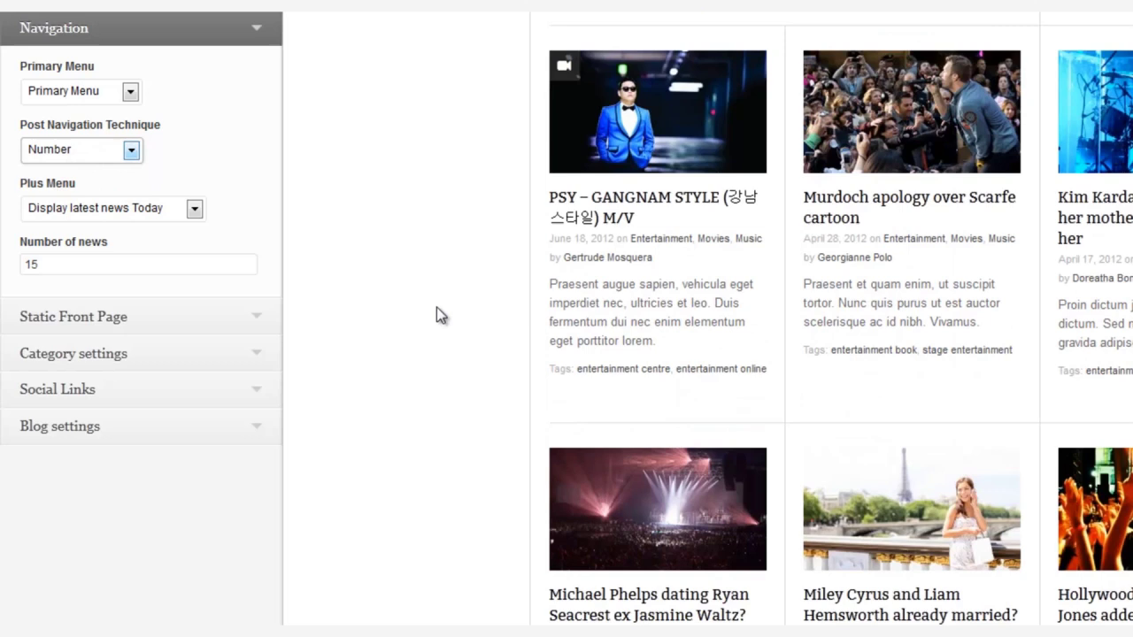
click(68, 263)
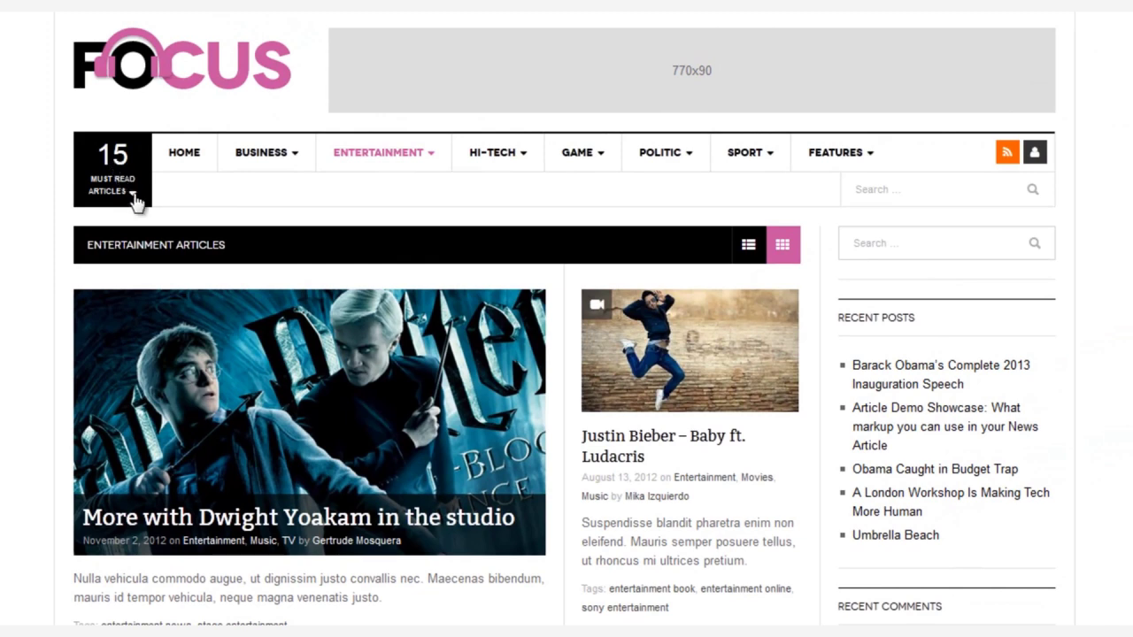
Change Number of news from 15 to 6 and confirm the must-read list shows 6 articles
click(133, 195)
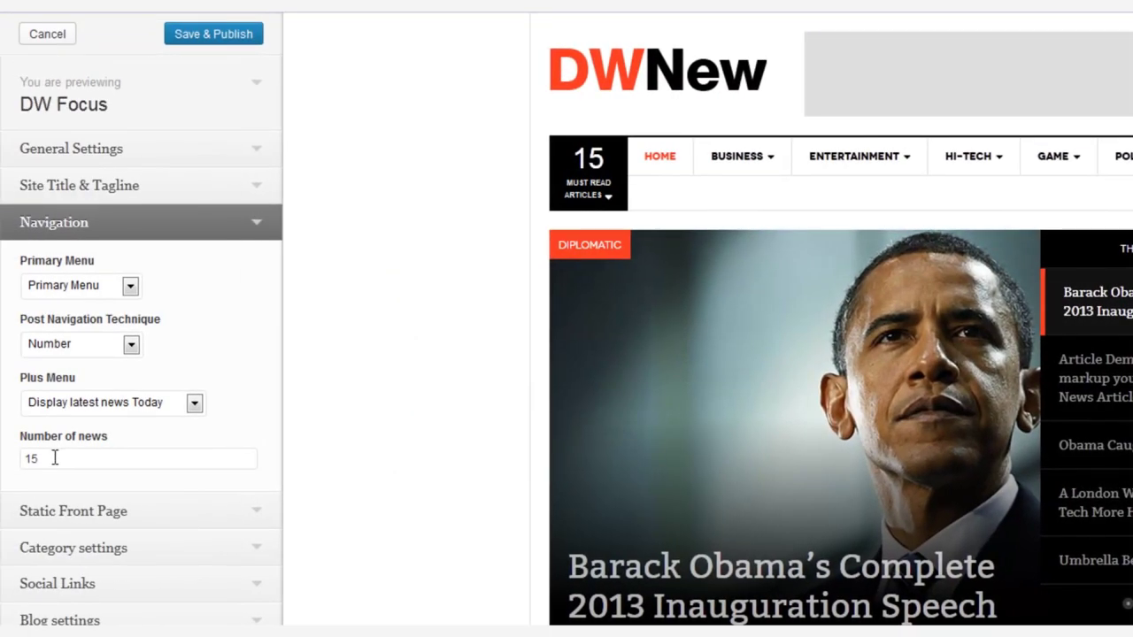
drag(51, 458, 3, 471)
text(6)
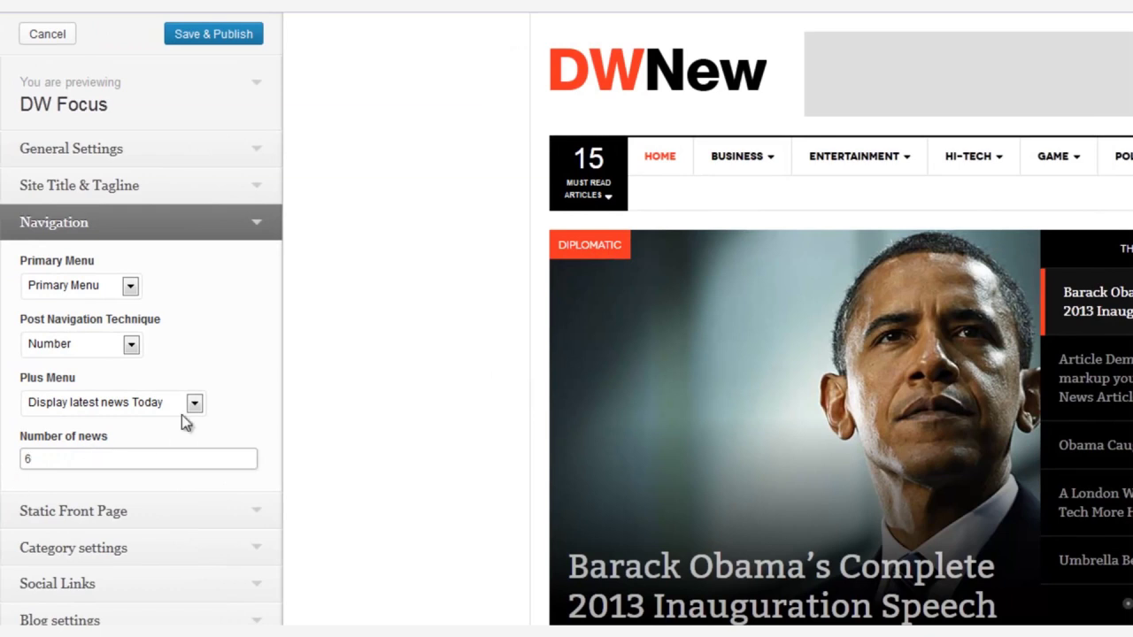
click(607, 201)
click(609, 204)
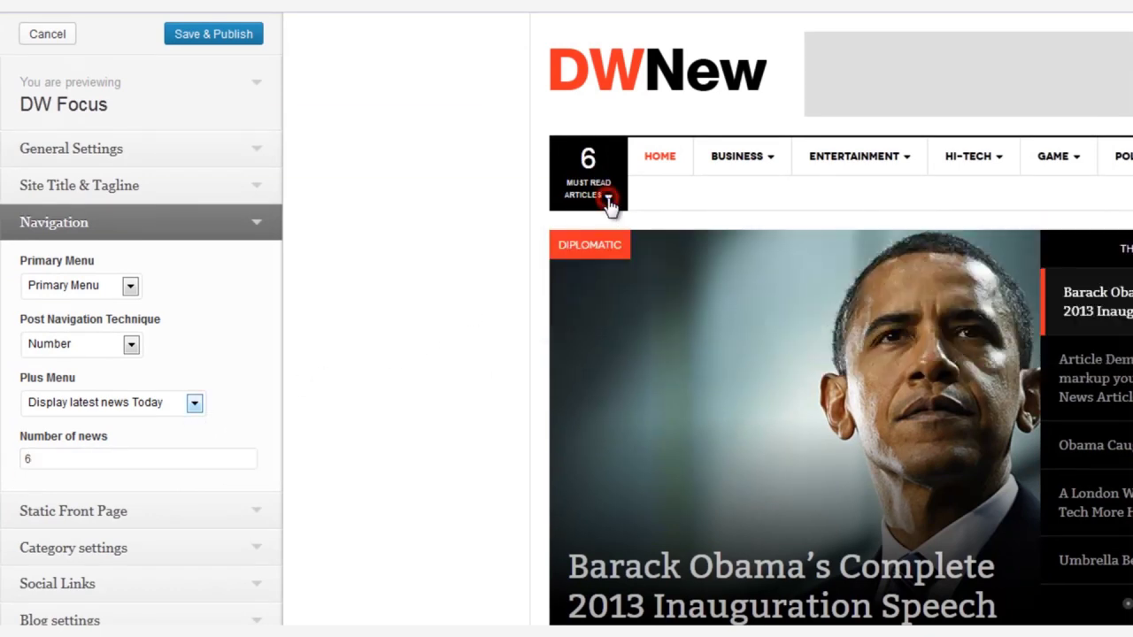
click(261, 231)
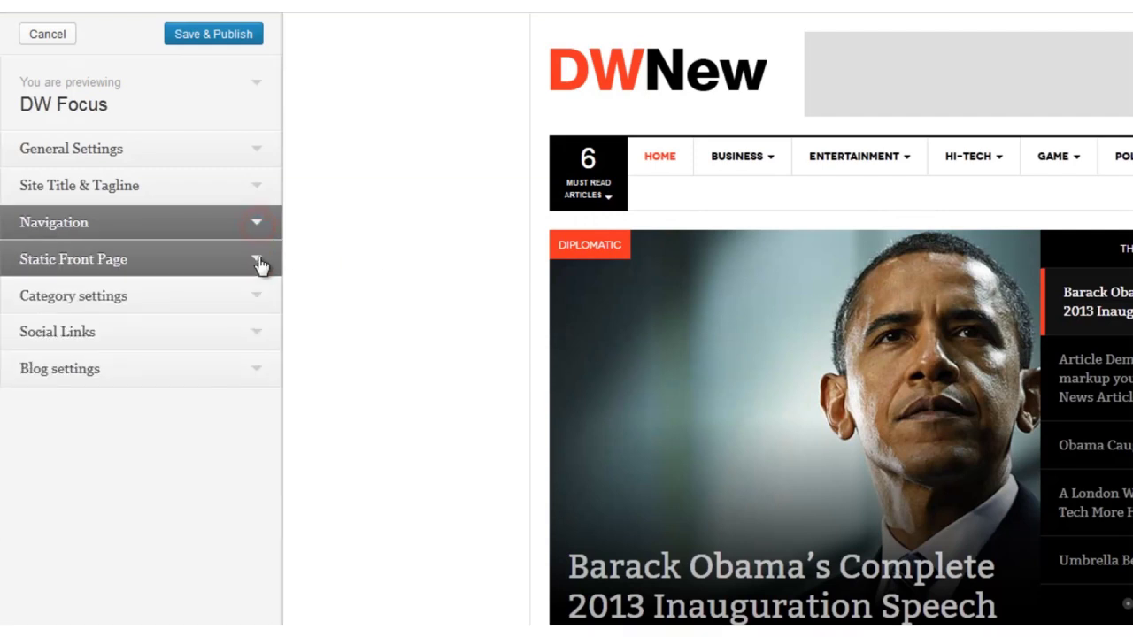
Preview the Business category, try the List layout, then return to Grid
click(258, 297)
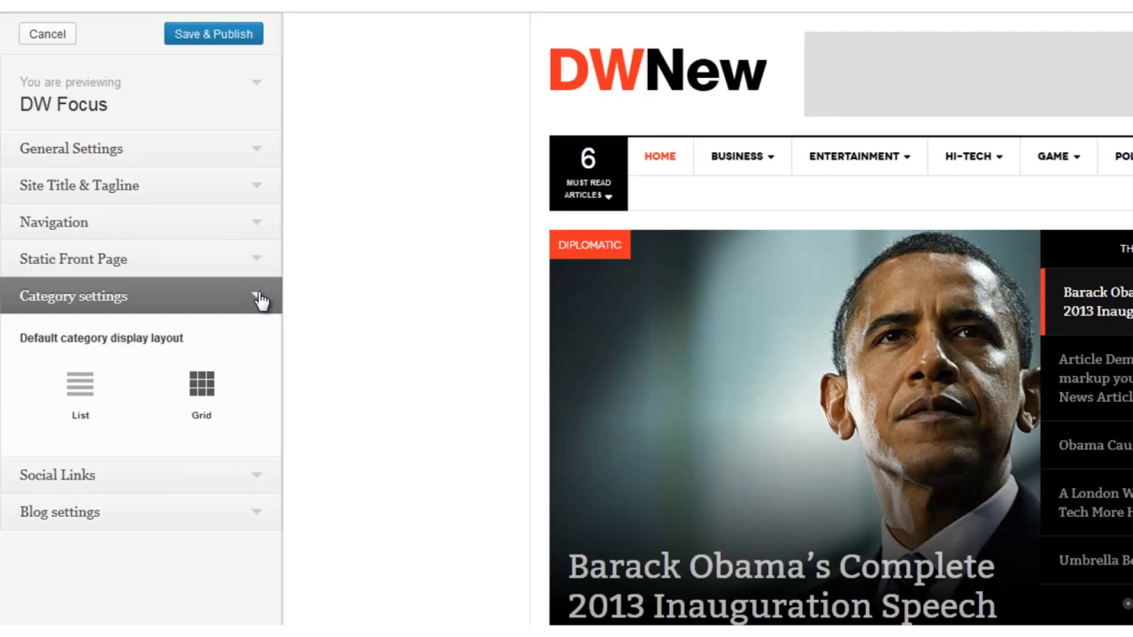
mouse_move(726, 161)
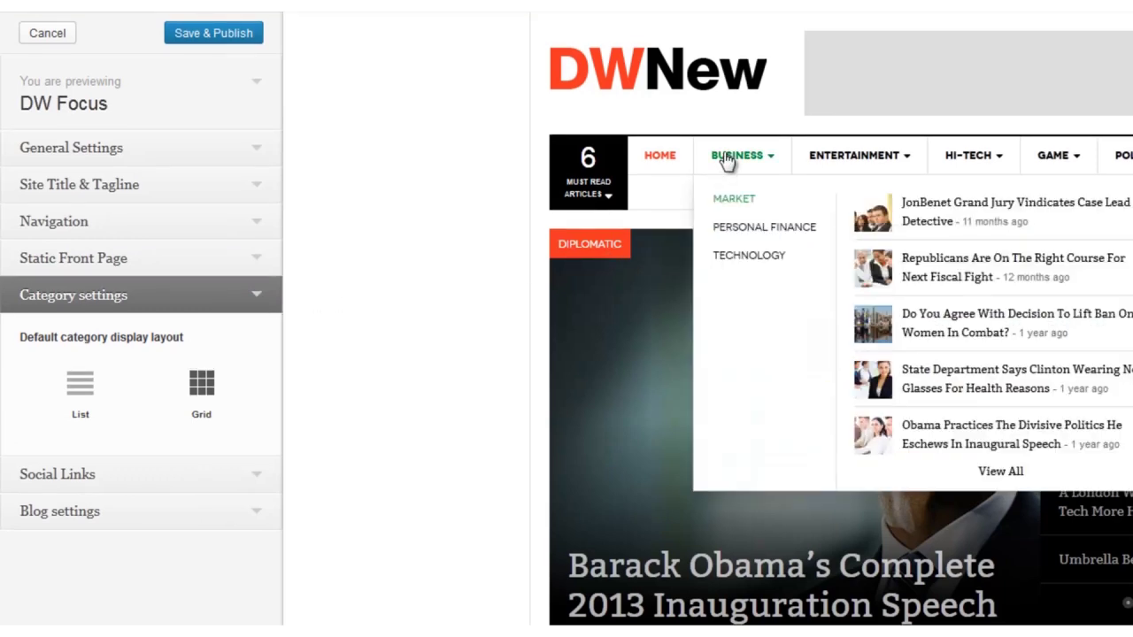
click(726, 160)
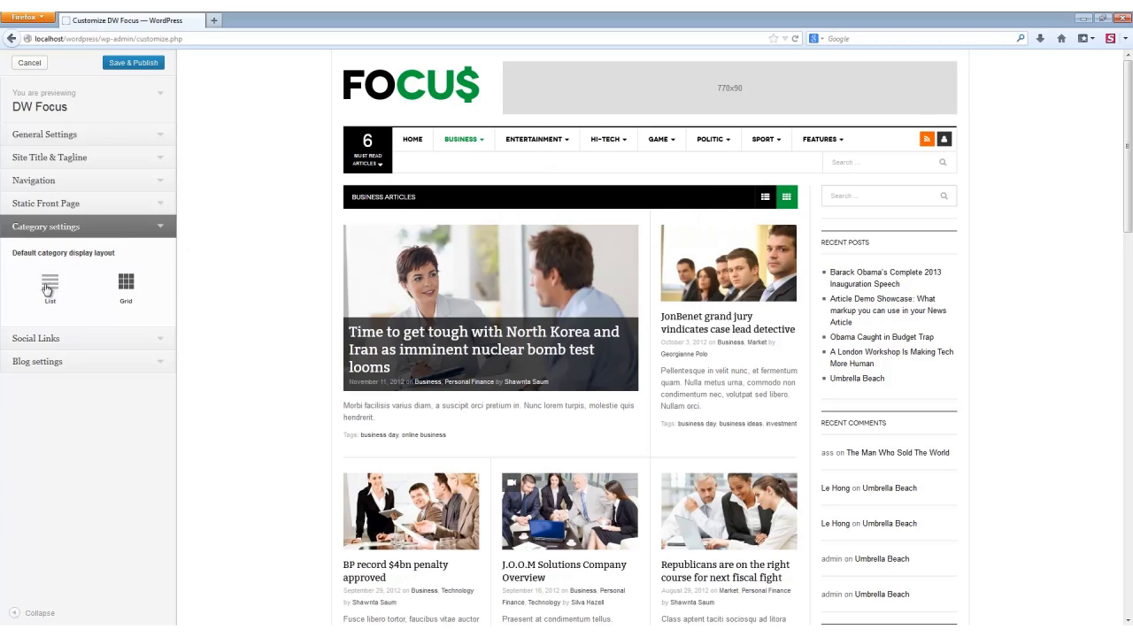
click(46, 288)
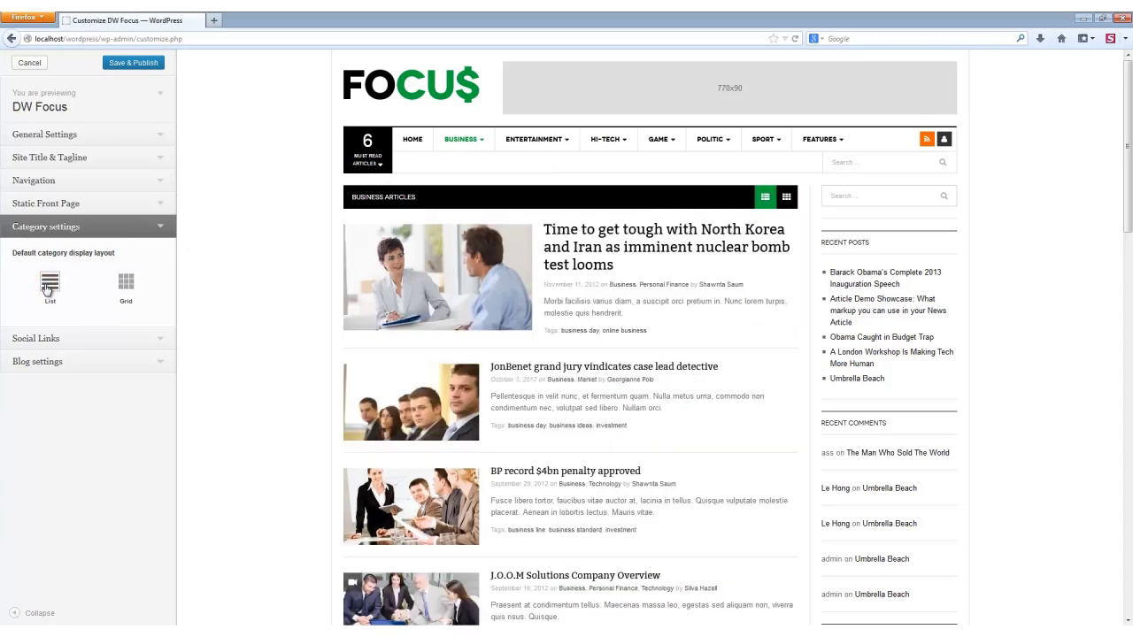
click(125, 283)
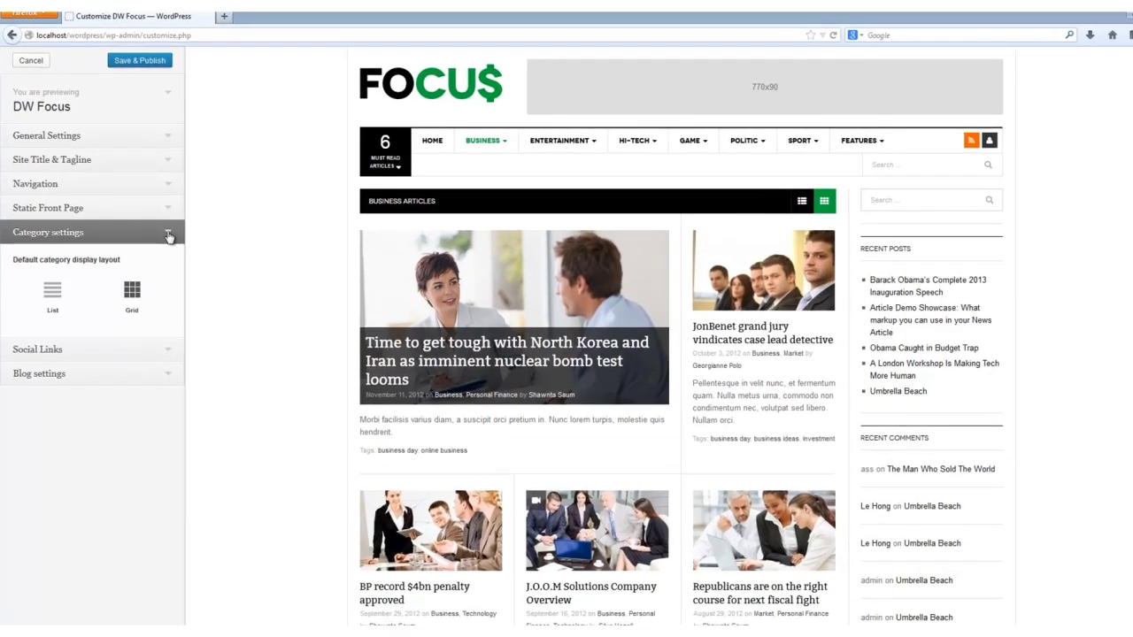
In Social Links, keep the feed link enabled and disable the login link
click(160, 227)
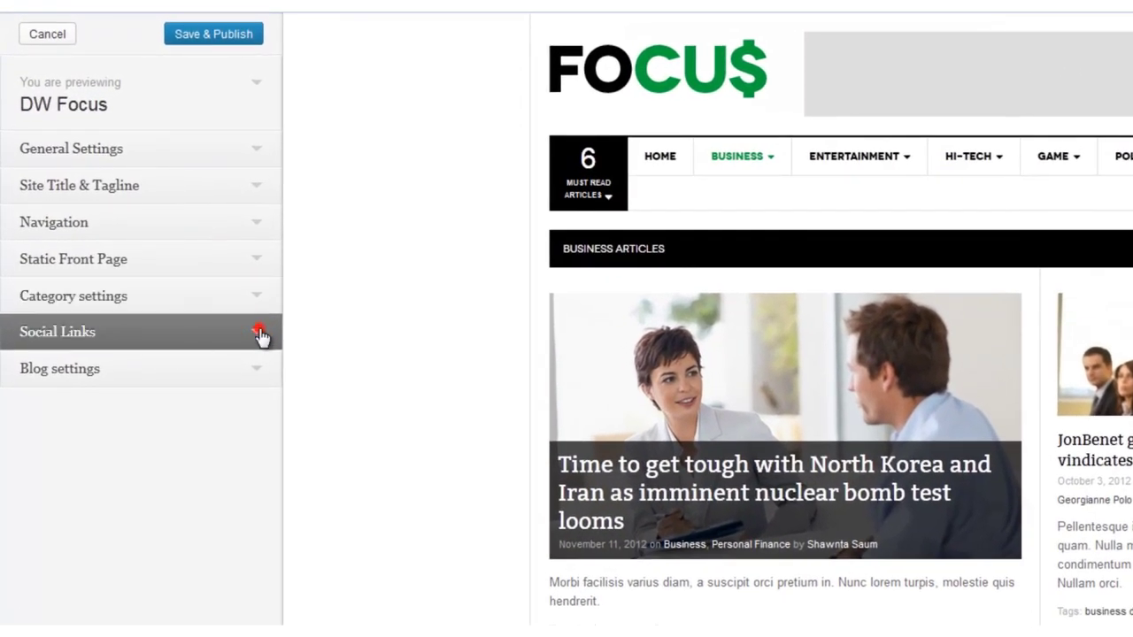
click(259, 336)
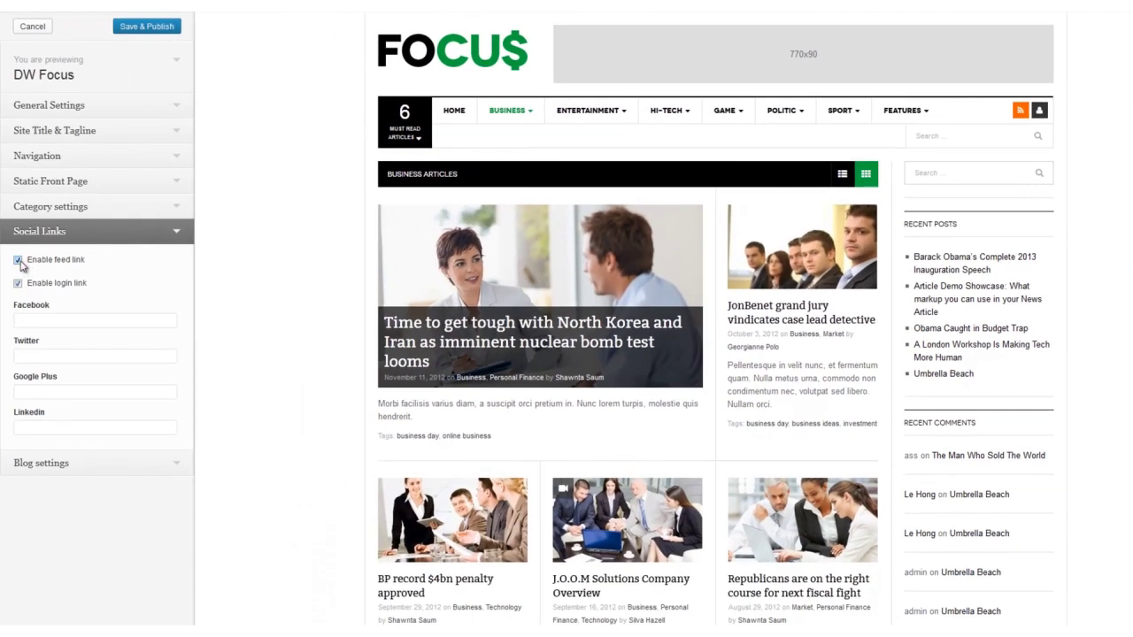
click(18, 261)
click(19, 260)
click(18, 283)
click(42, 324)
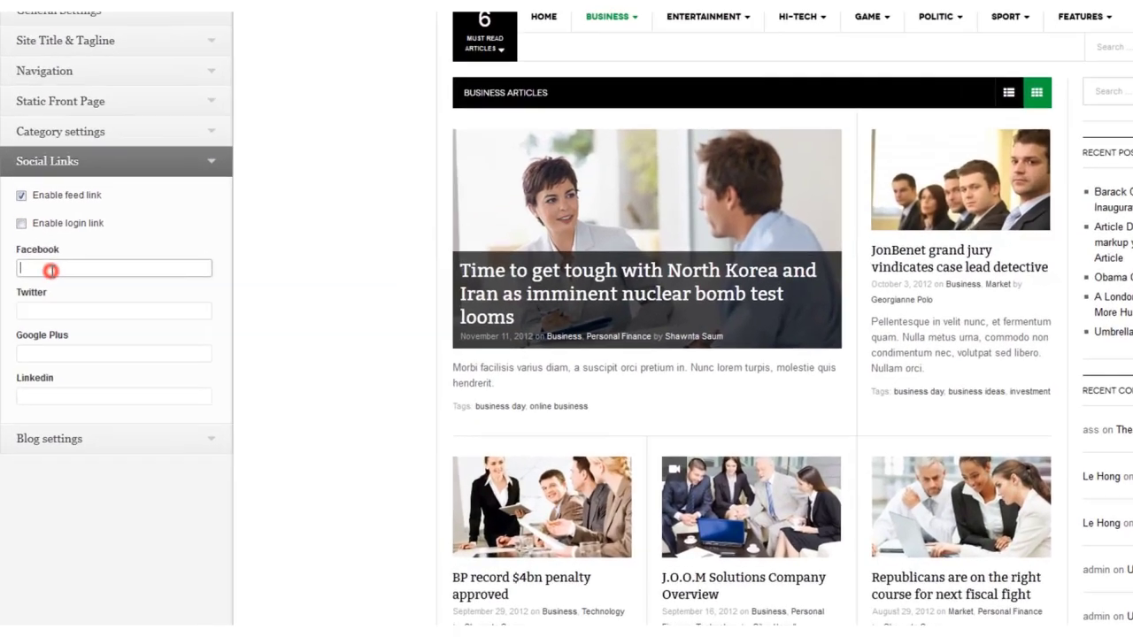
text(www.facebook.co)
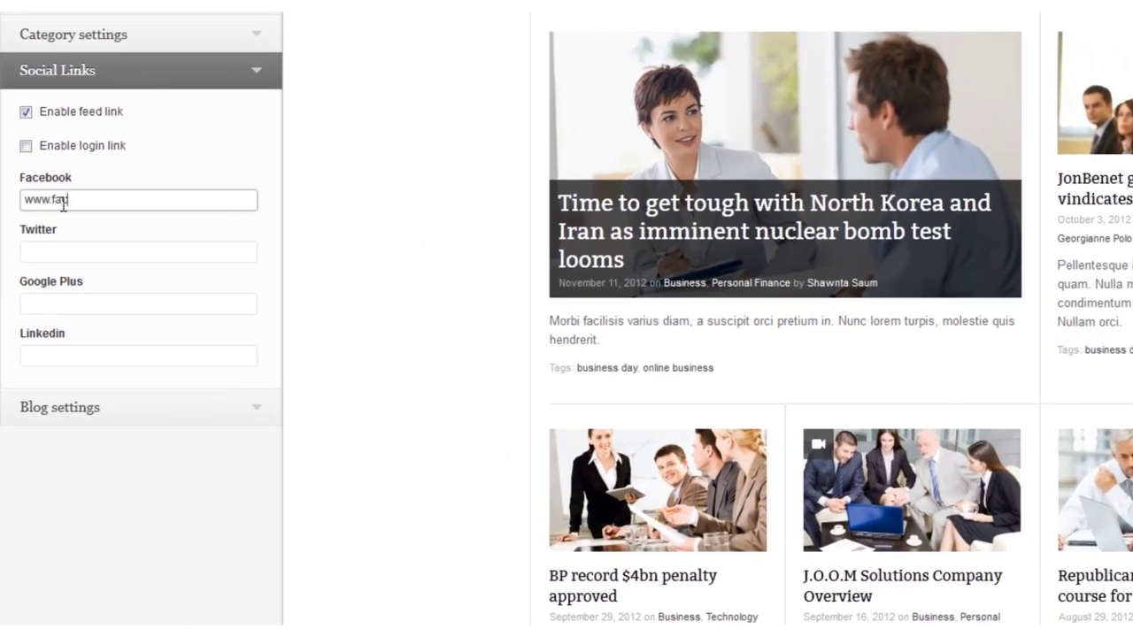
text(m/name)
key(Tab)
text(www.)
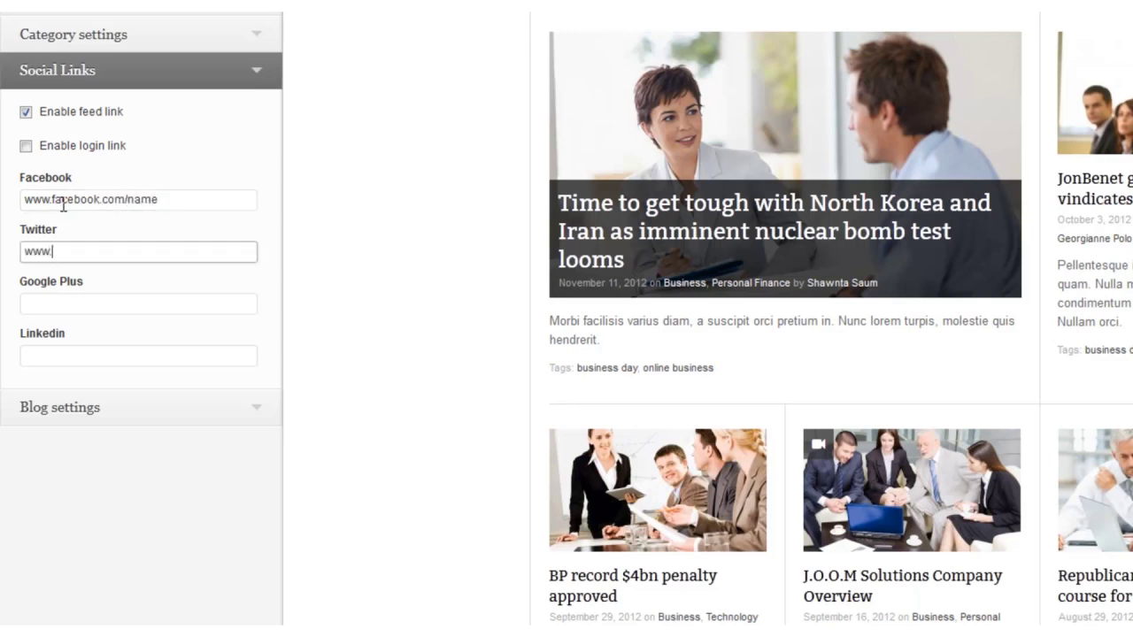
text(twitter.com/name)
key(Tab)
text(www.plus.google.com/name)
key(Tab)
text(www)
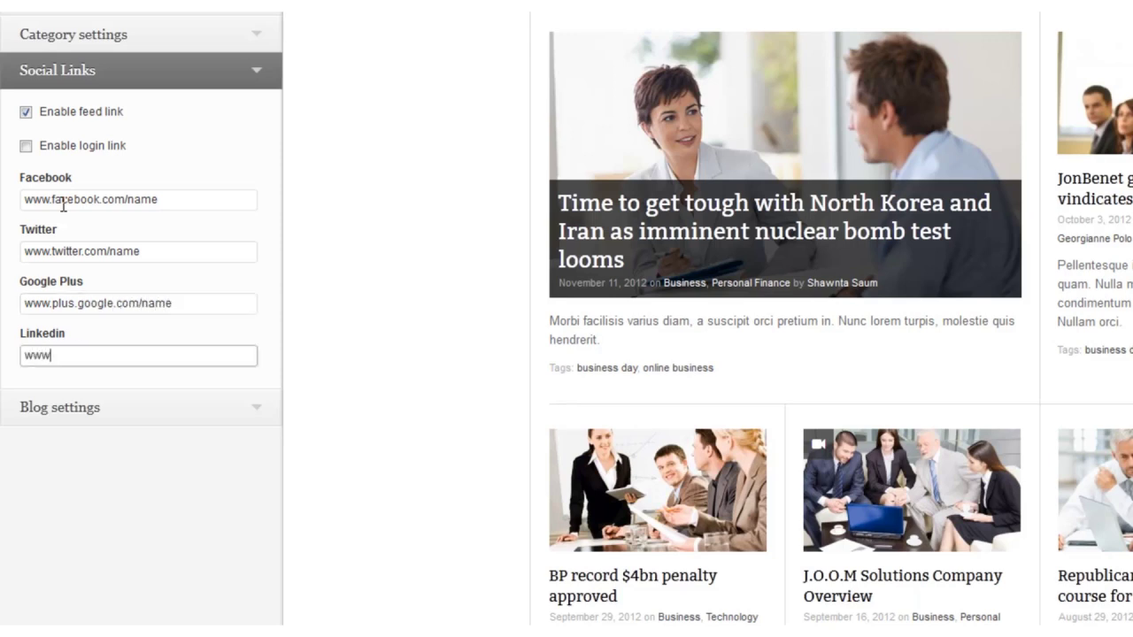
text(.linkedin.com/name)
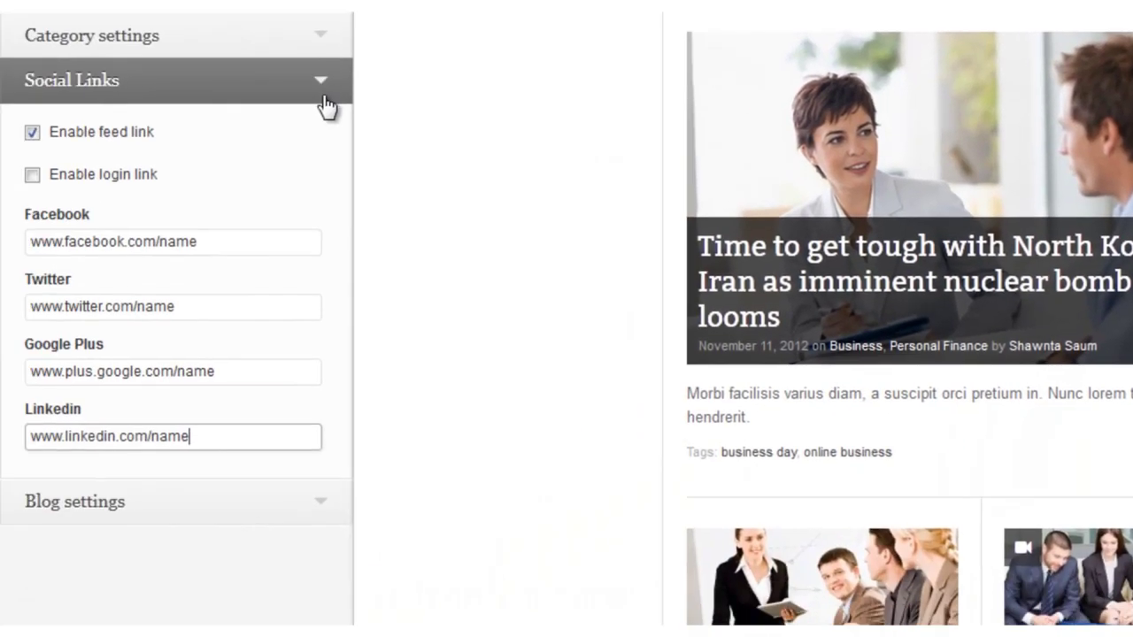
Open Blog settings and show the Blog page in the preview
click(322, 92)
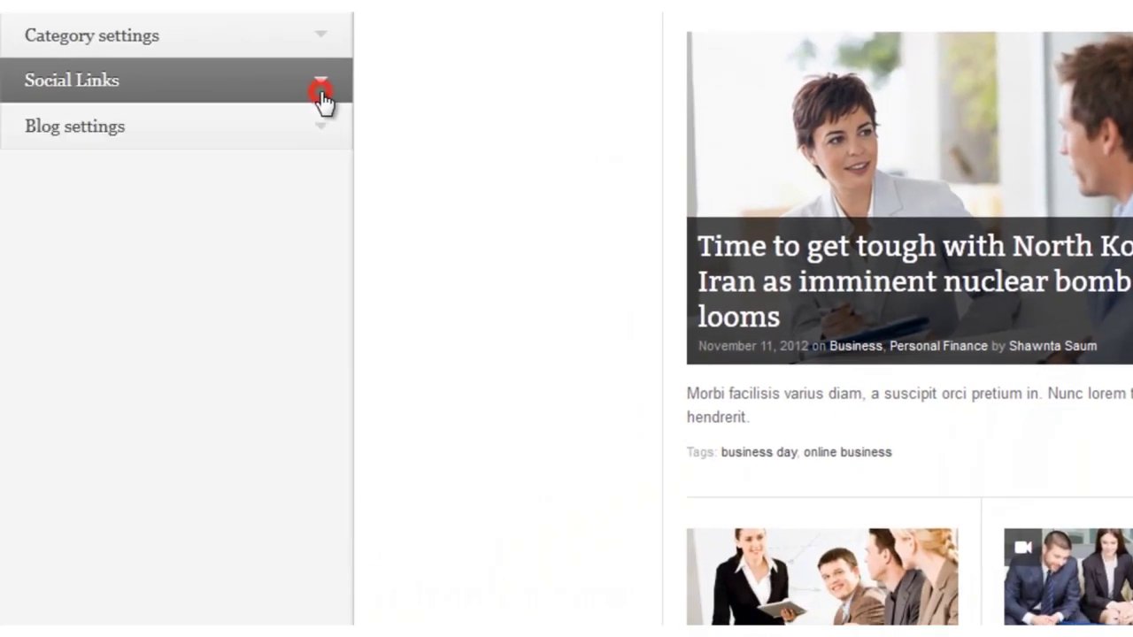
click(330, 140)
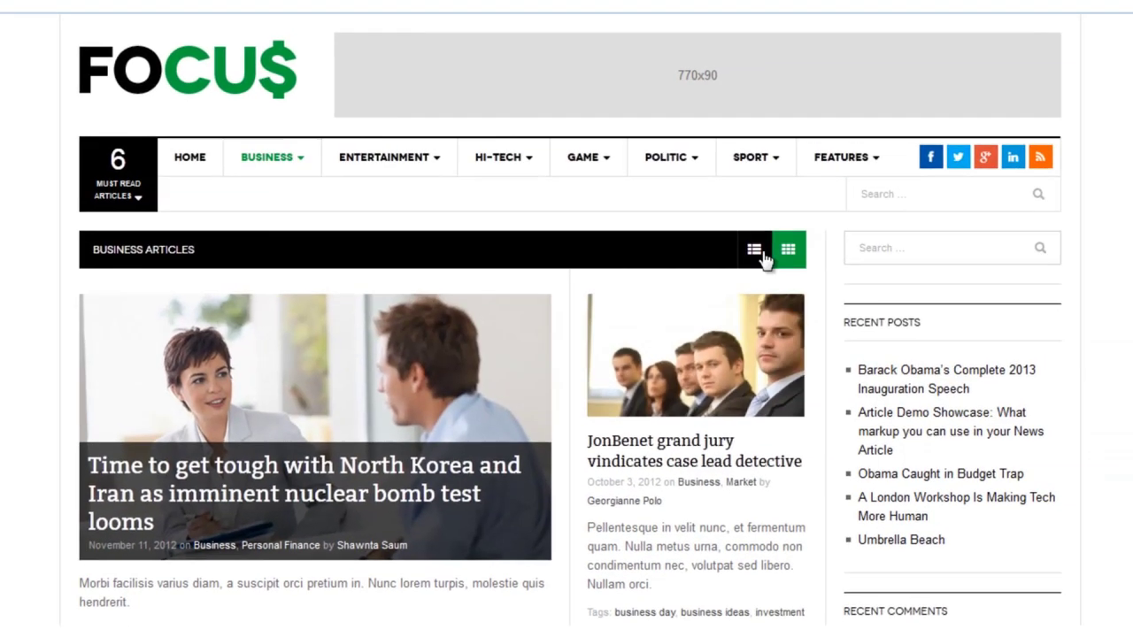
mouse_move(849, 161)
click(856, 203)
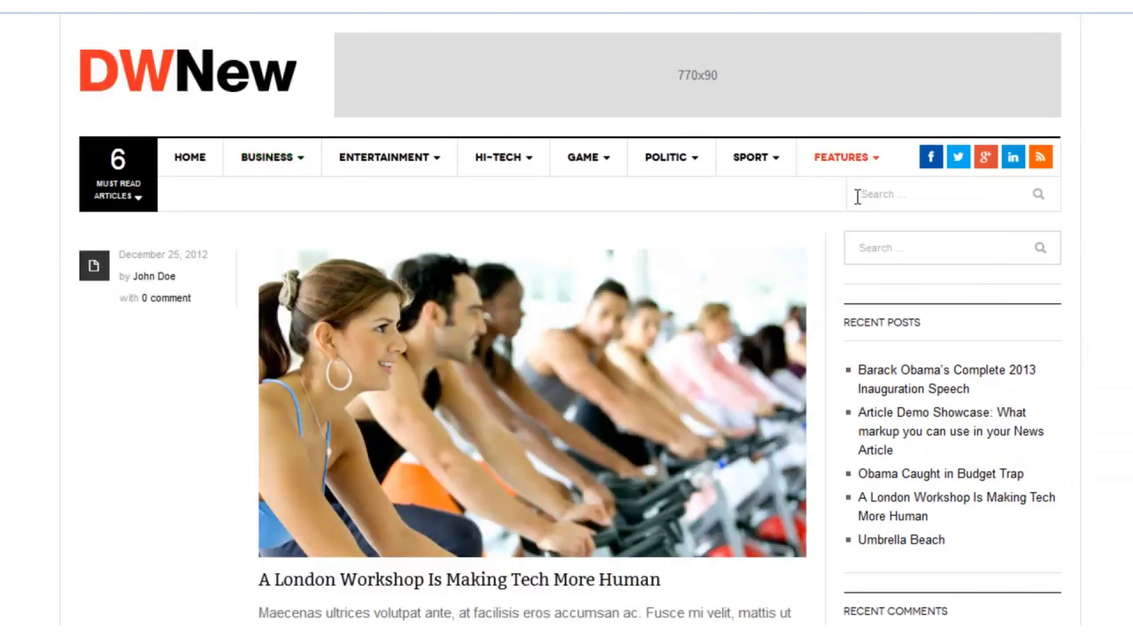
scroll(567, 319, down, 20)
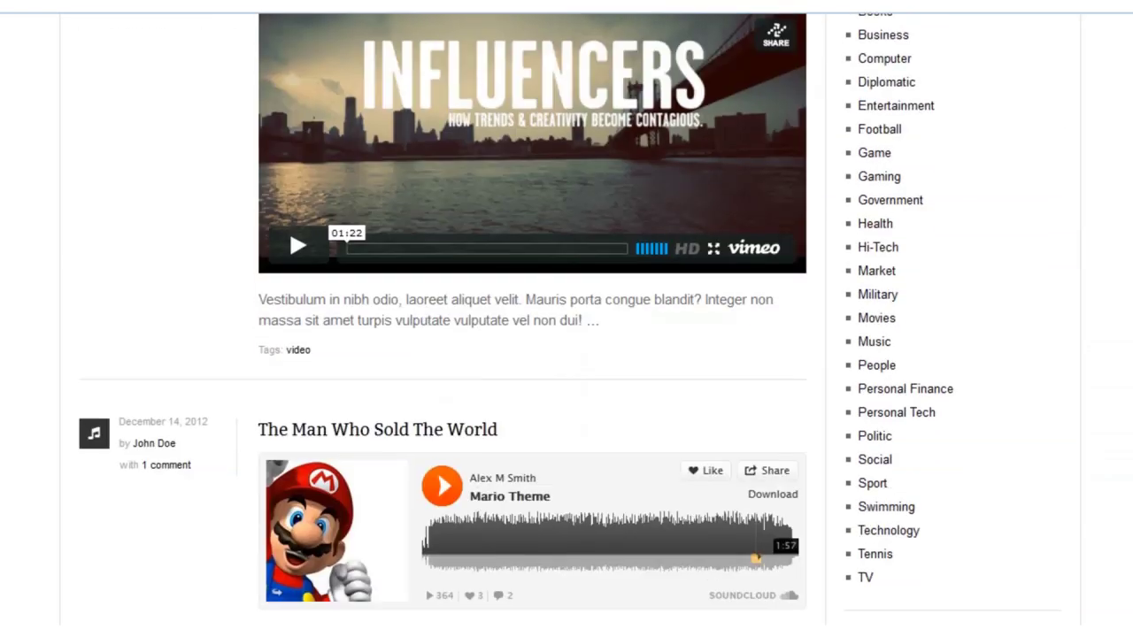
scroll(566, 318, up, 10)
scroll(567, 319, up, 15)
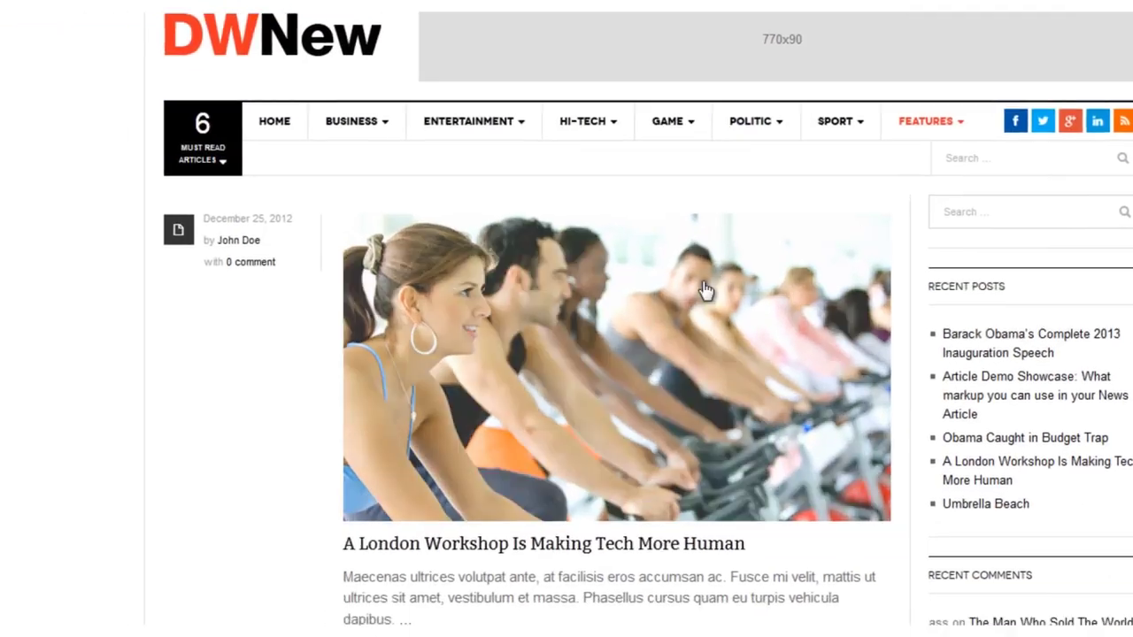
Set posts per page to 1, keeping Blog as the selected category
drag(65, 294, 2, 295)
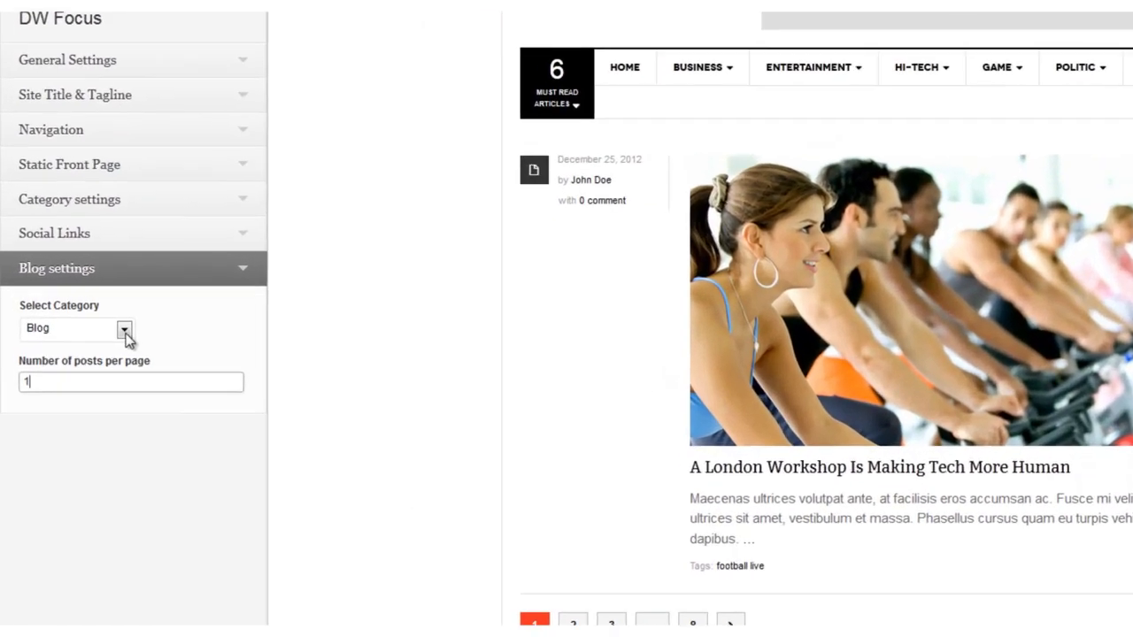
click(124, 332)
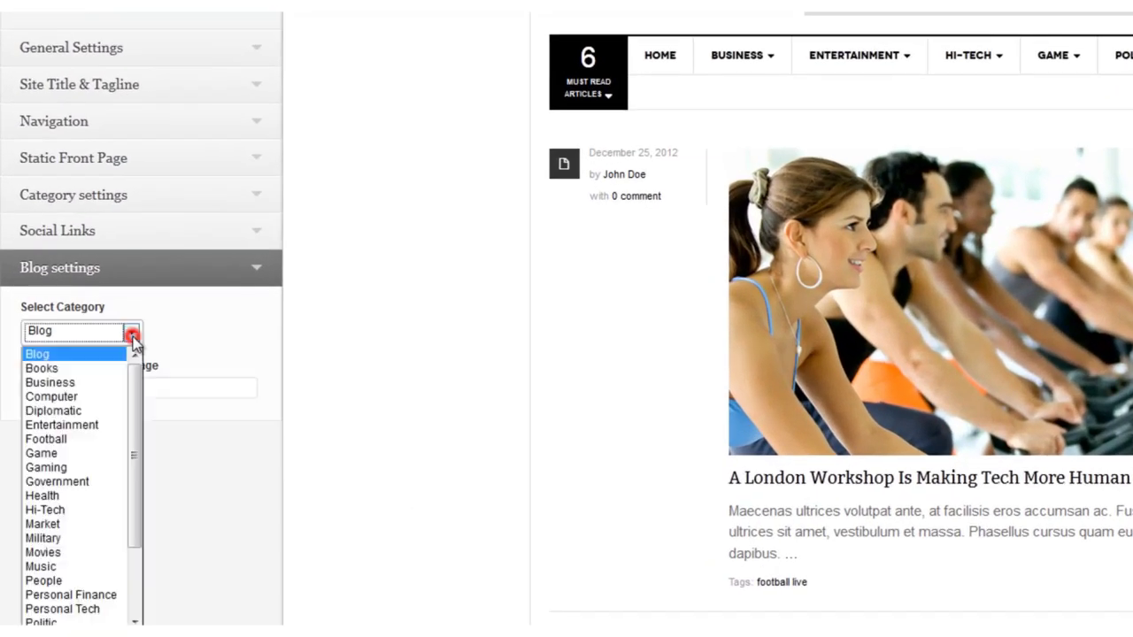
drag(139, 410, 132, 372)
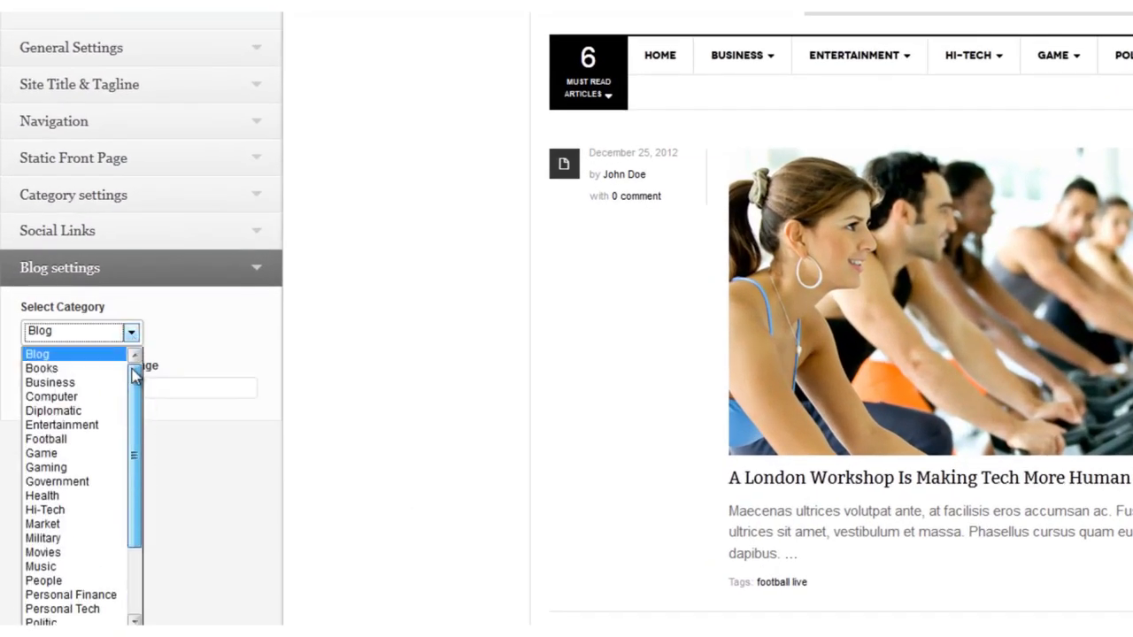
click(133, 337)
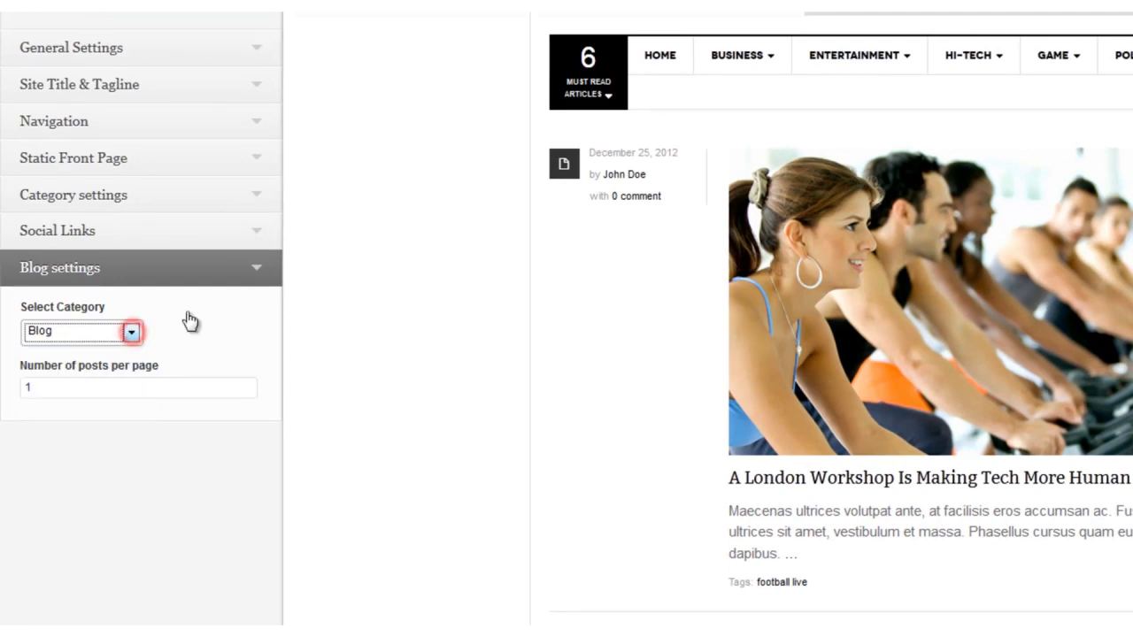
click(260, 275)
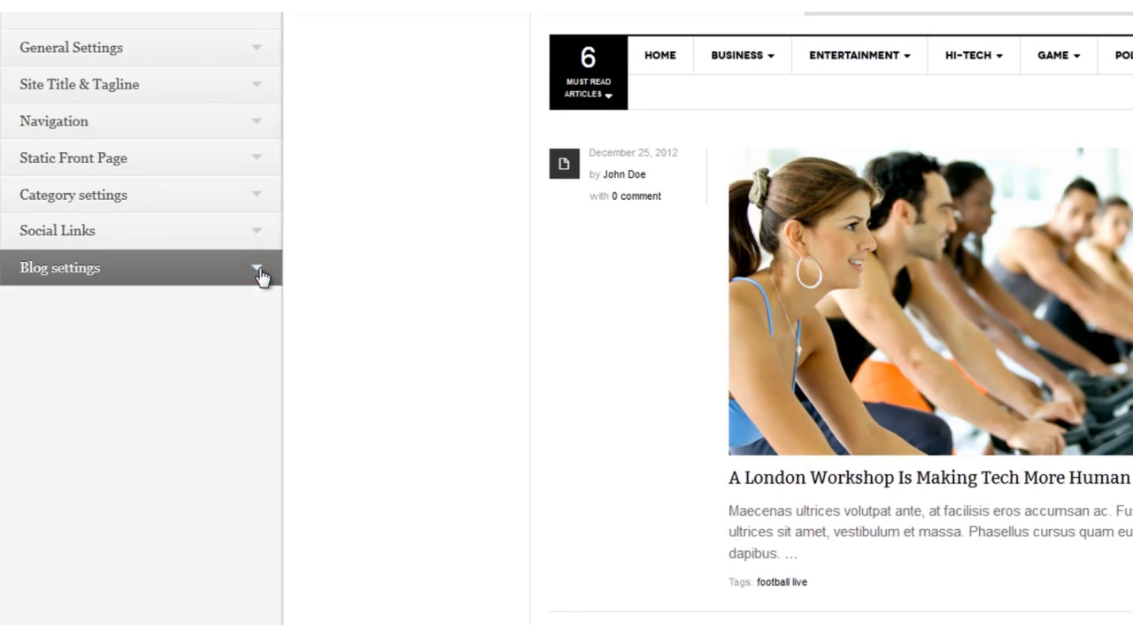